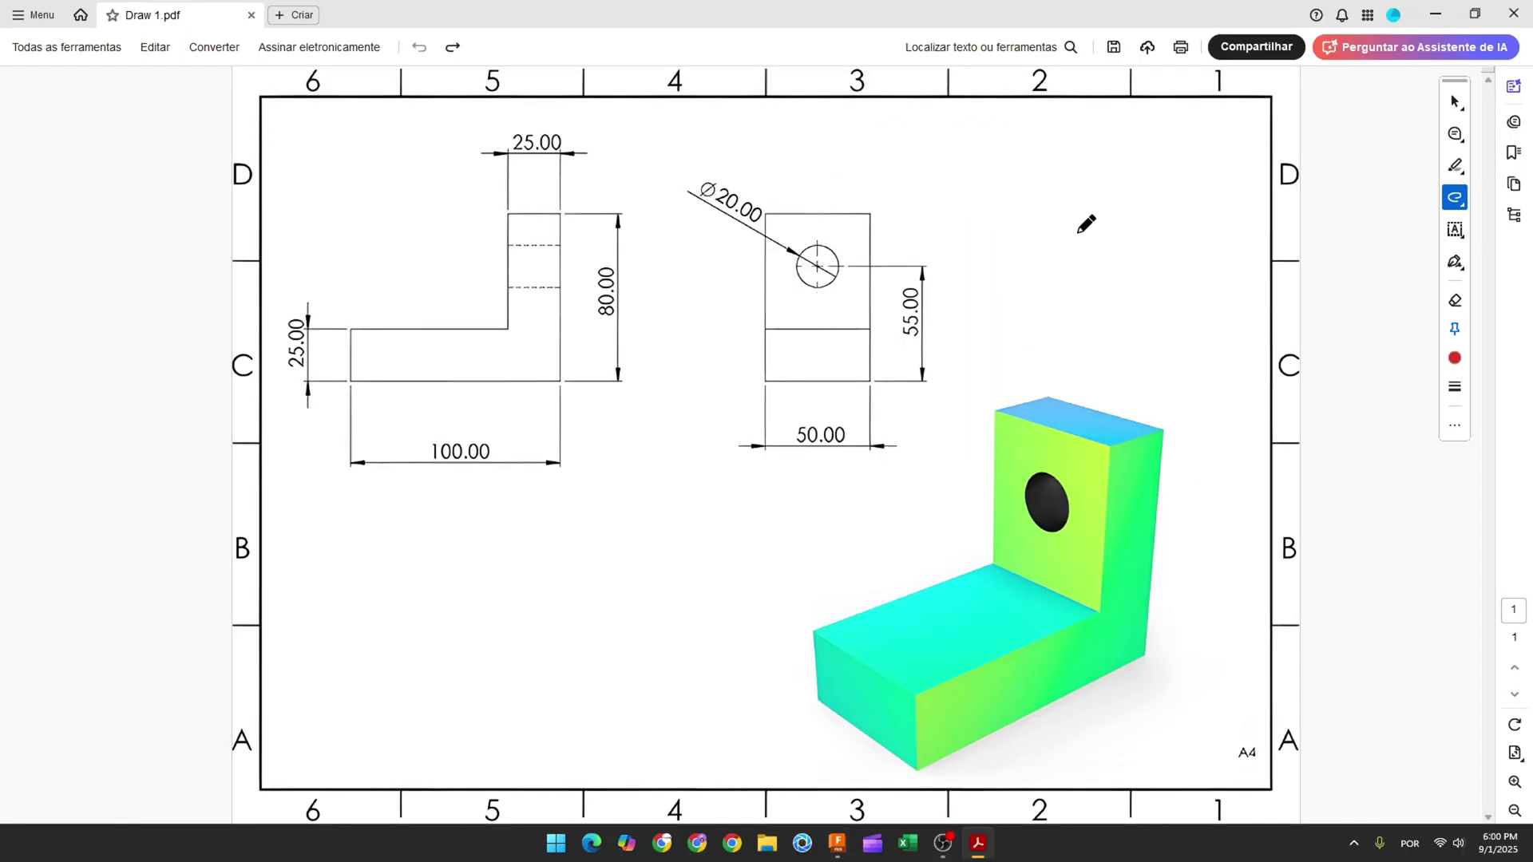
# - In Acrobat, draw red arrows at the 3D and side views and trace the L outline
pyautogui.moveTo(1078, 230)
pyautogui.mouseDown()
pyautogui.moveTo(1069, 363)
pyautogui.moveTo(1056, 333)
pyautogui.mouseUp()
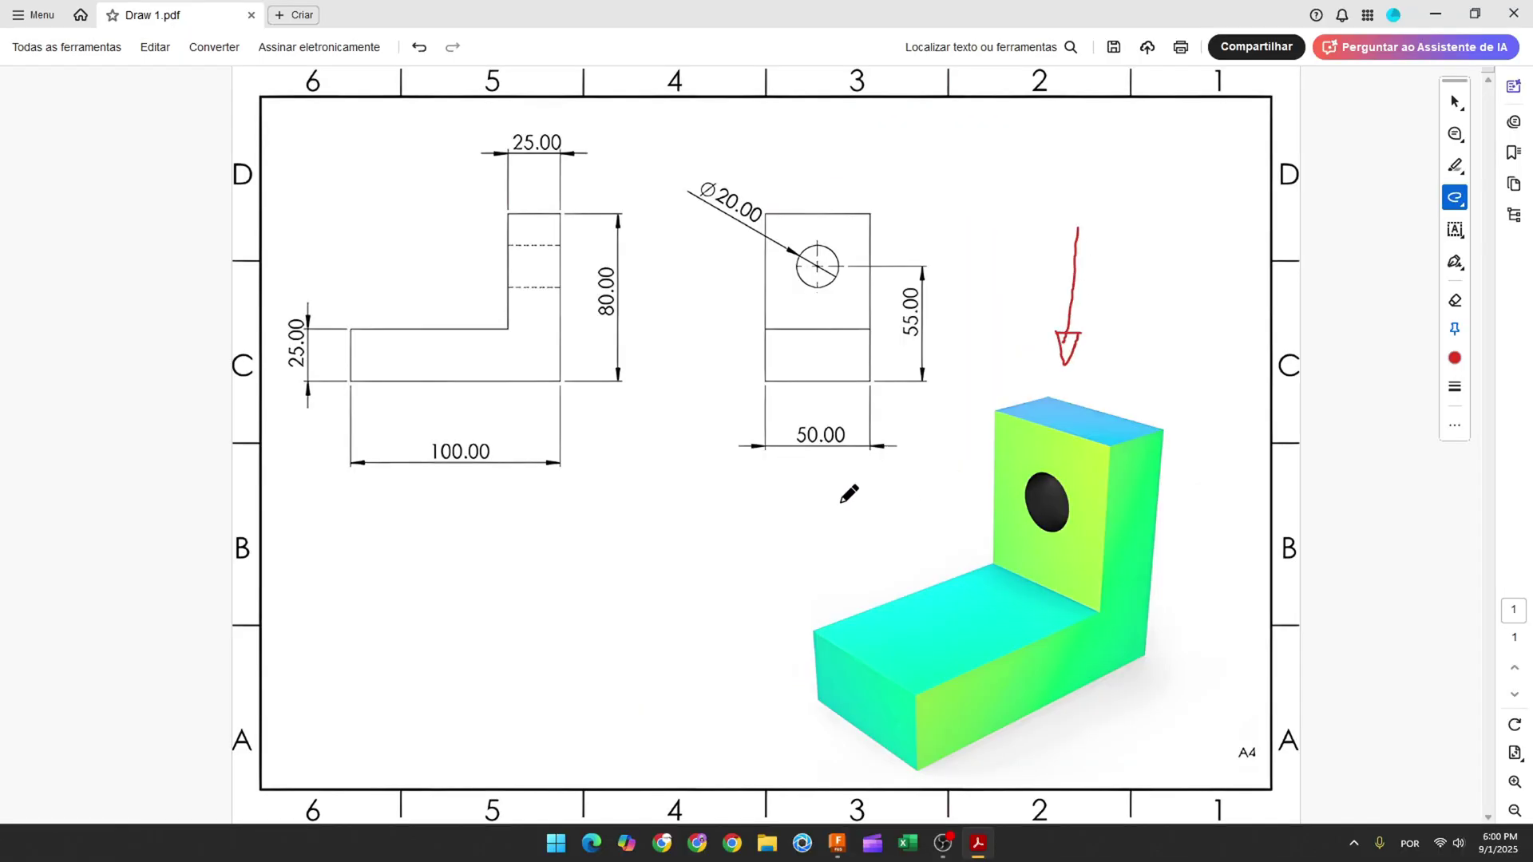
pyautogui.moveTo(291, 509); pyautogui.dragTo(341, 445)
pyautogui.moveTo(558, 381)
pyautogui.mouseDown()
pyautogui.moveTo(347, 380)
pyautogui.moveTo(349, 329)
pyautogui.moveTo(514, 327)
pyautogui.moveTo(513, 212)
pyautogui.moveTo(563, 212)
pyautogui.moveTo(558, 380)
pyautogui.mouseUp()
# - Strike through the 100.00, both 25.00, and 80.00 dimensions in red
pyautogui.moveTo(432, 452); pyautogui.dragTo(489, 452)
pyautogui.moveTo(296, 320); pyautogui.dragTo(292, 371)
pyautogui.moveTo(515, 142); pyautogui.dragTo(561, 143)
pyautogui.moveTo(609, 268); pyautogui.dragTo(605, 315)
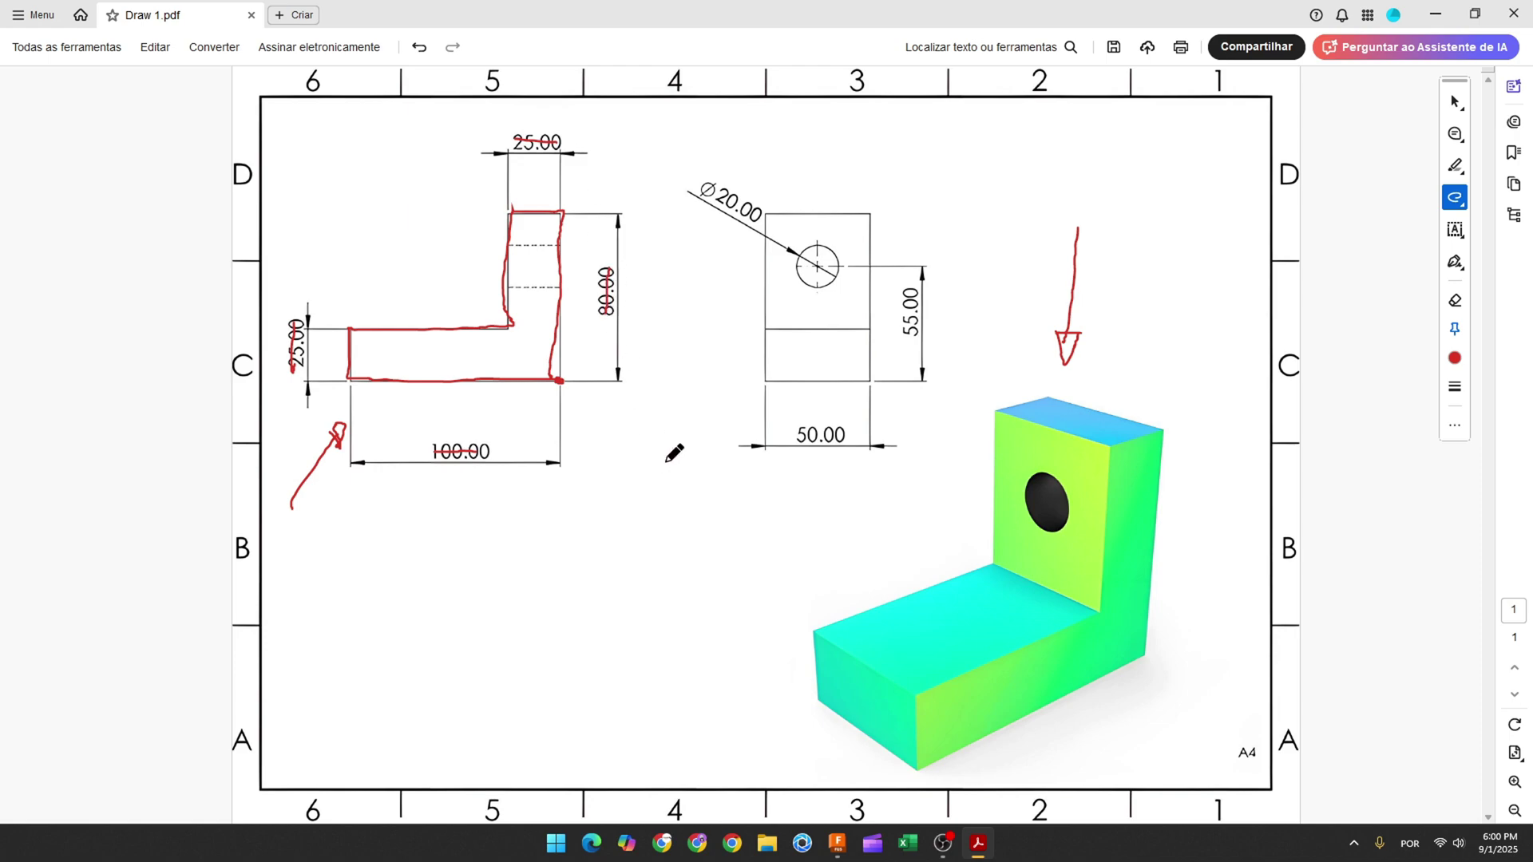
# - In Fusion, start a new sketch on the vertical origin plane
pyautogui.click(838, 845)
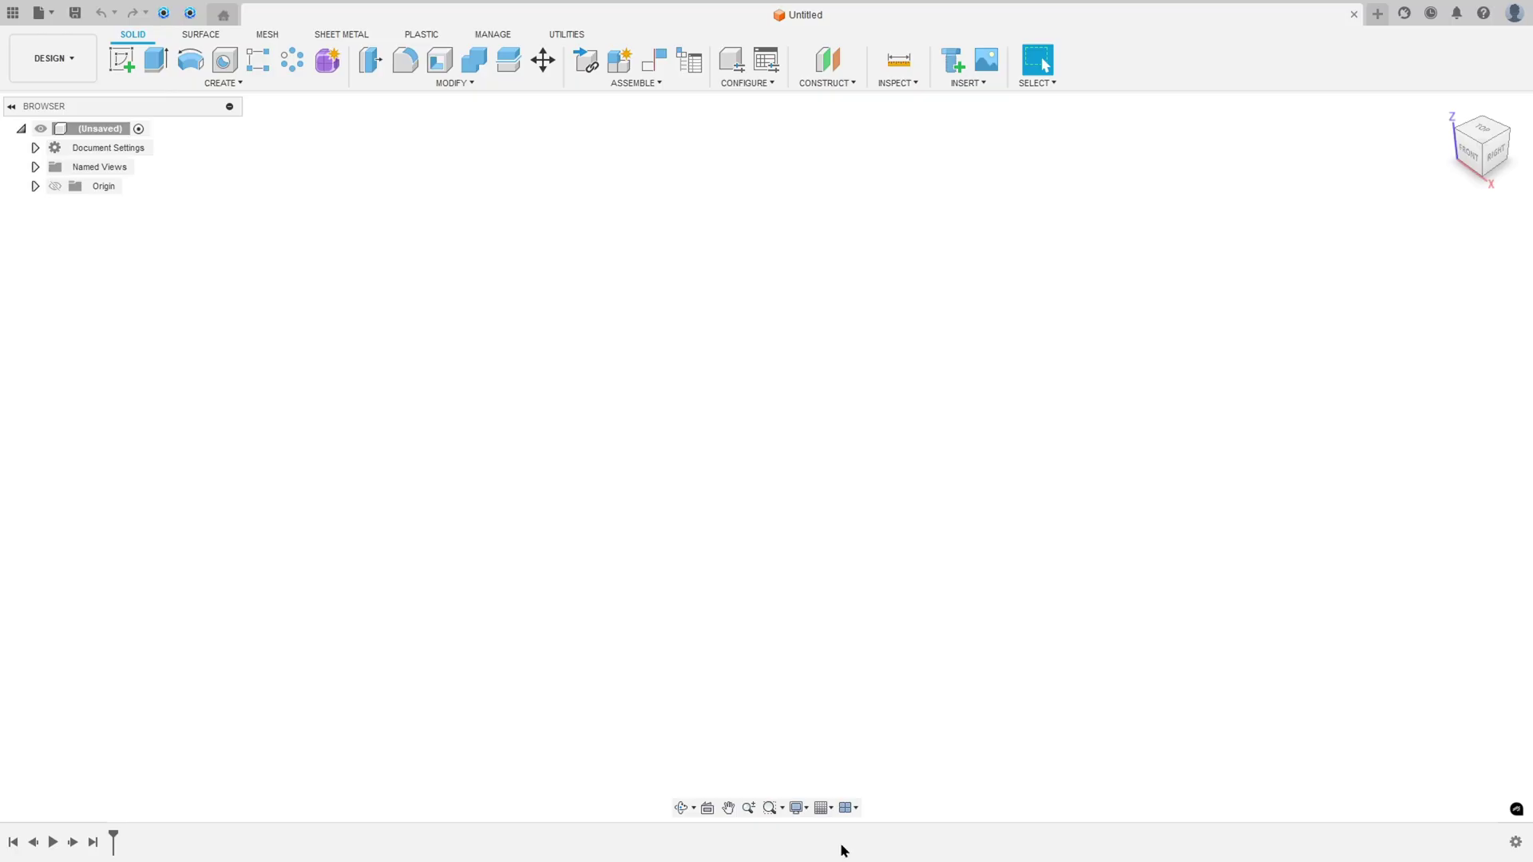
pyautogui.click(121, 59)
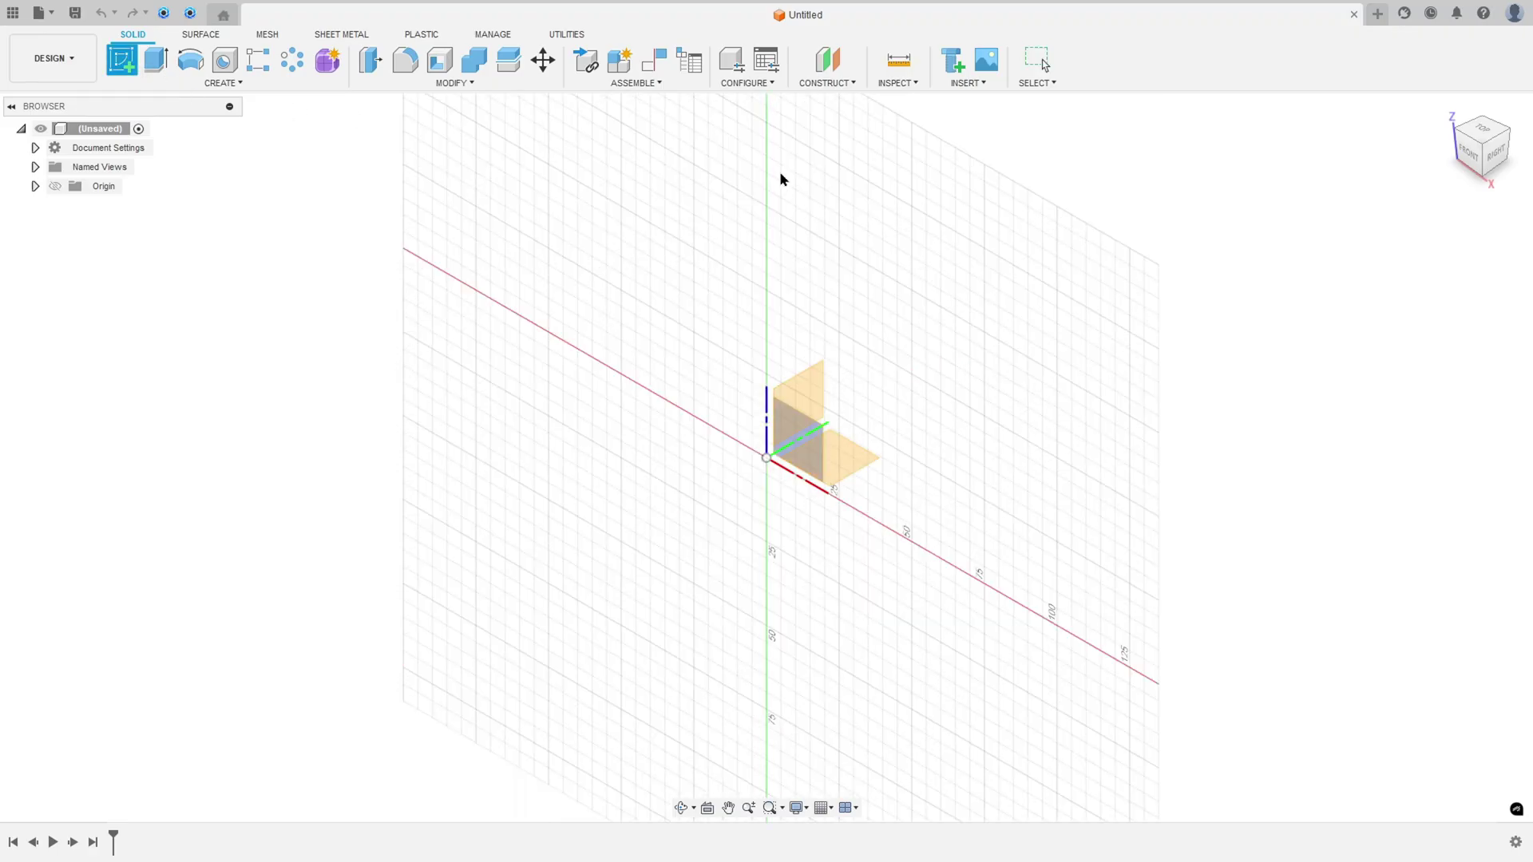
pyautogui.click(807, 388)
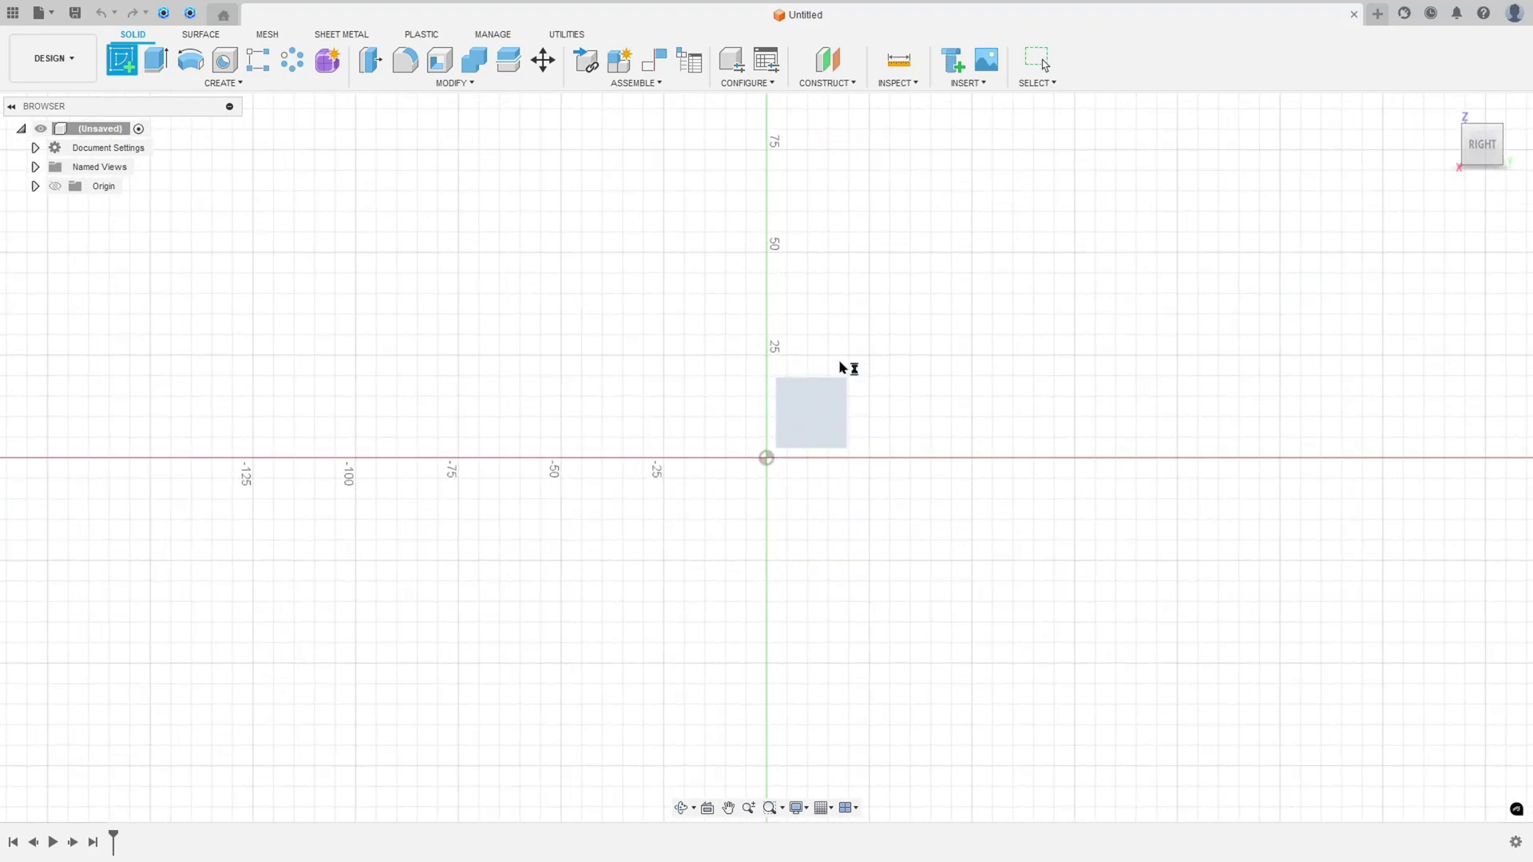
# - Draw a closed six-line L outline starting and ending at the origin
pyautogui.click(123, 59)
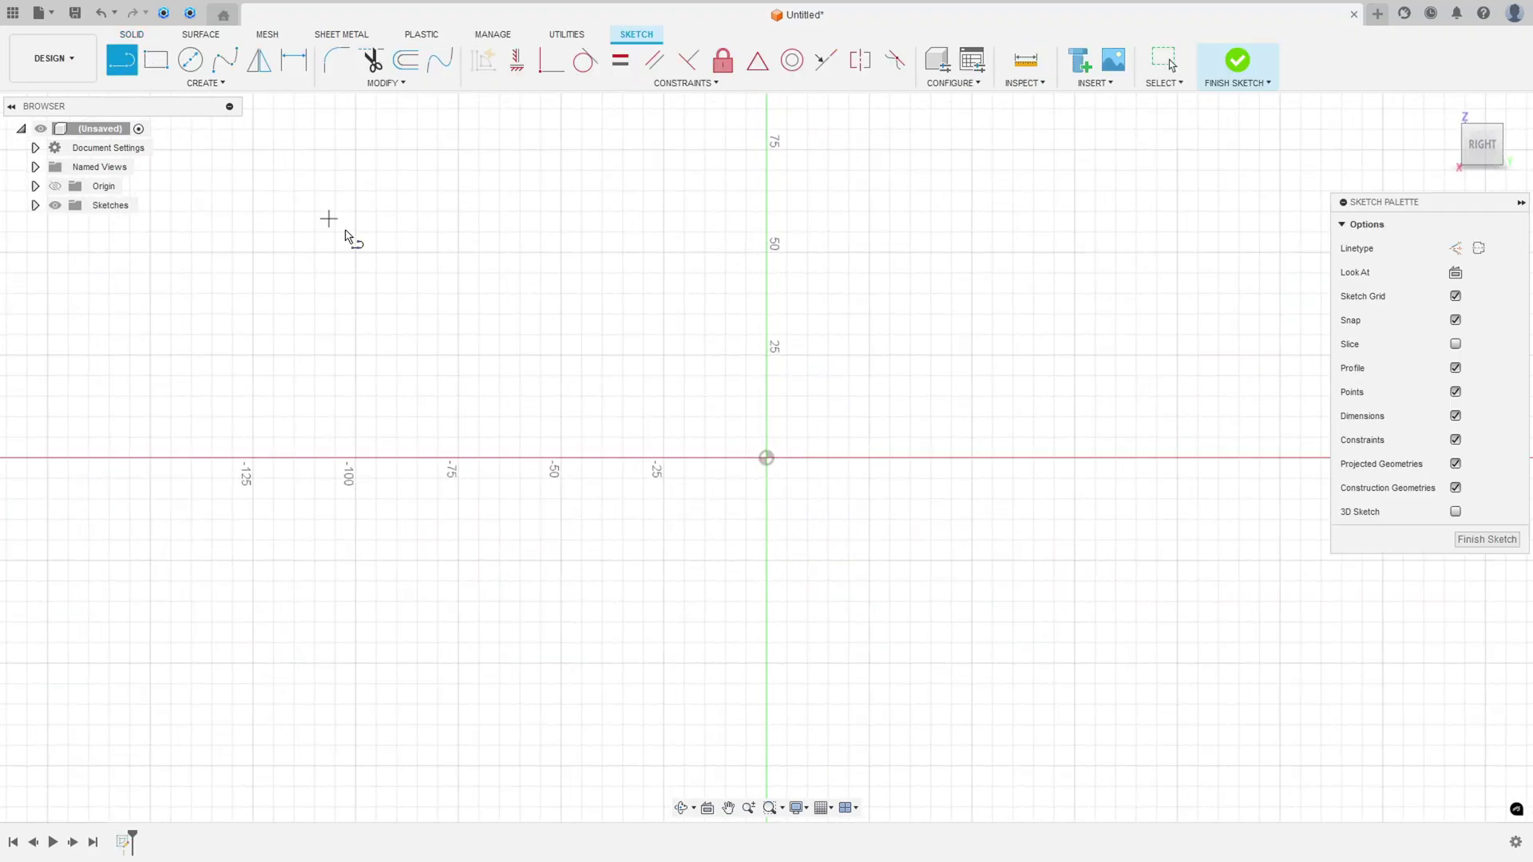
pyautogui.click(766, 457)
pyautogui.click(355, 458)
pyautogui.click(355, 356)
pyautogui.click(664, 355)
pyautogui.click(664, 212)
pyautogui.click(767, 211)
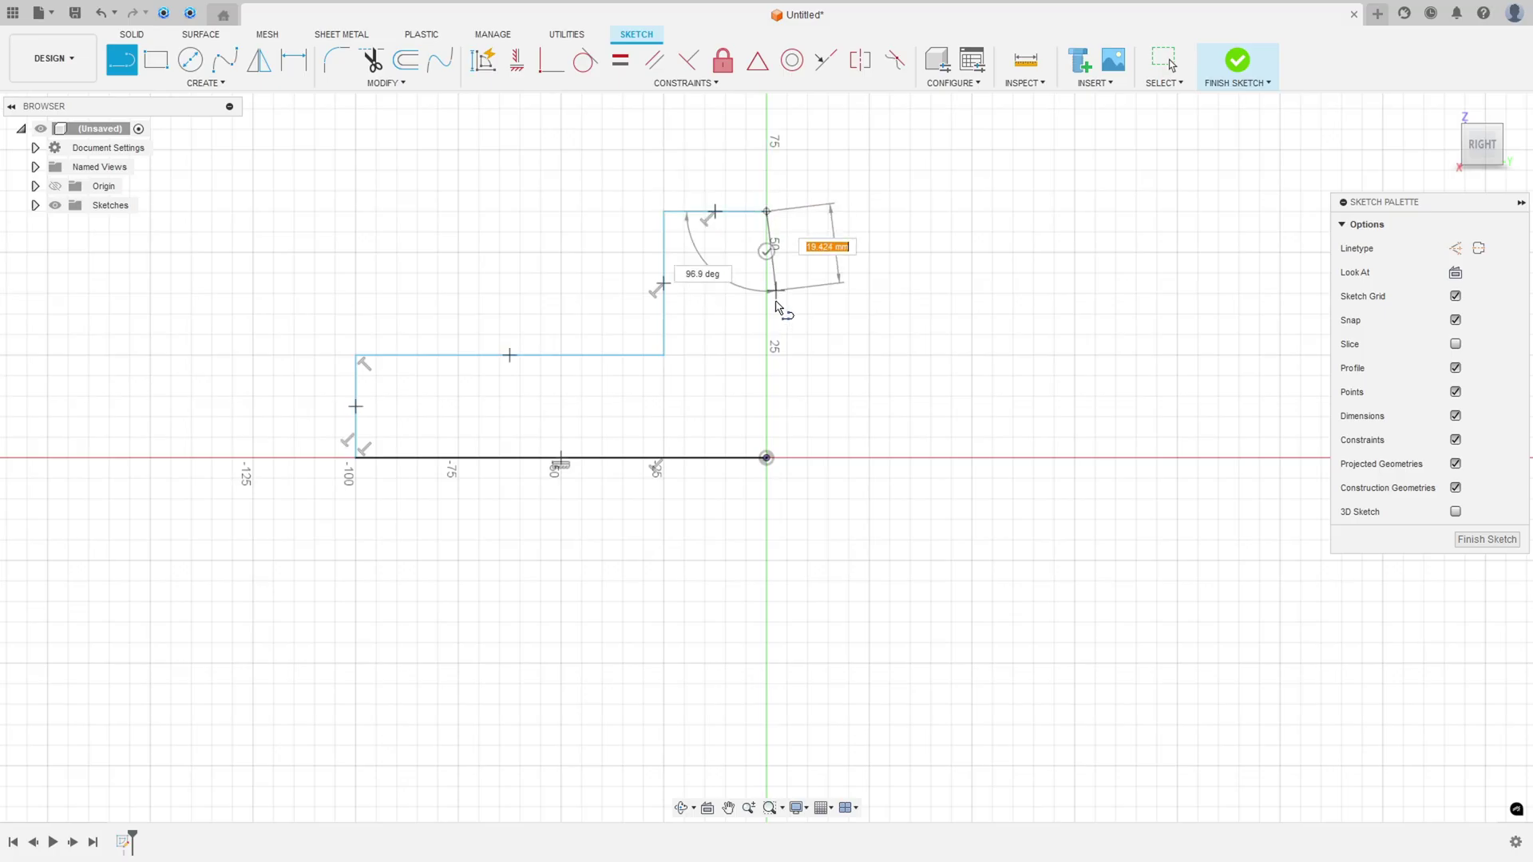
pyautogui.click(766, 457)
# - Dimension the bottom edge 100 mm and the left base edge 25 mm
pyautogui.press('Escape')
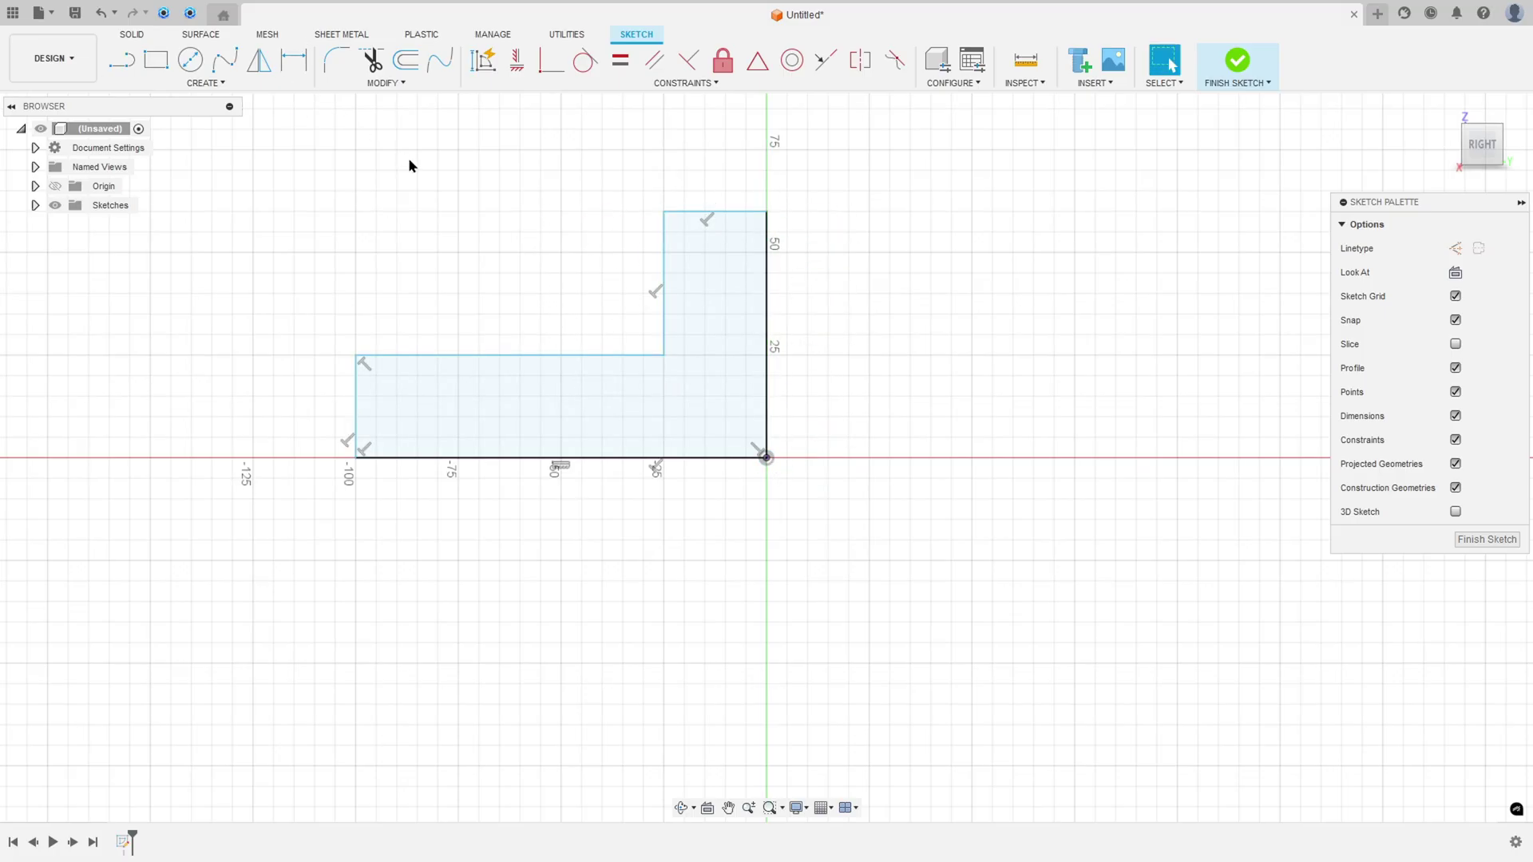
pyautogui.click(293, 64)
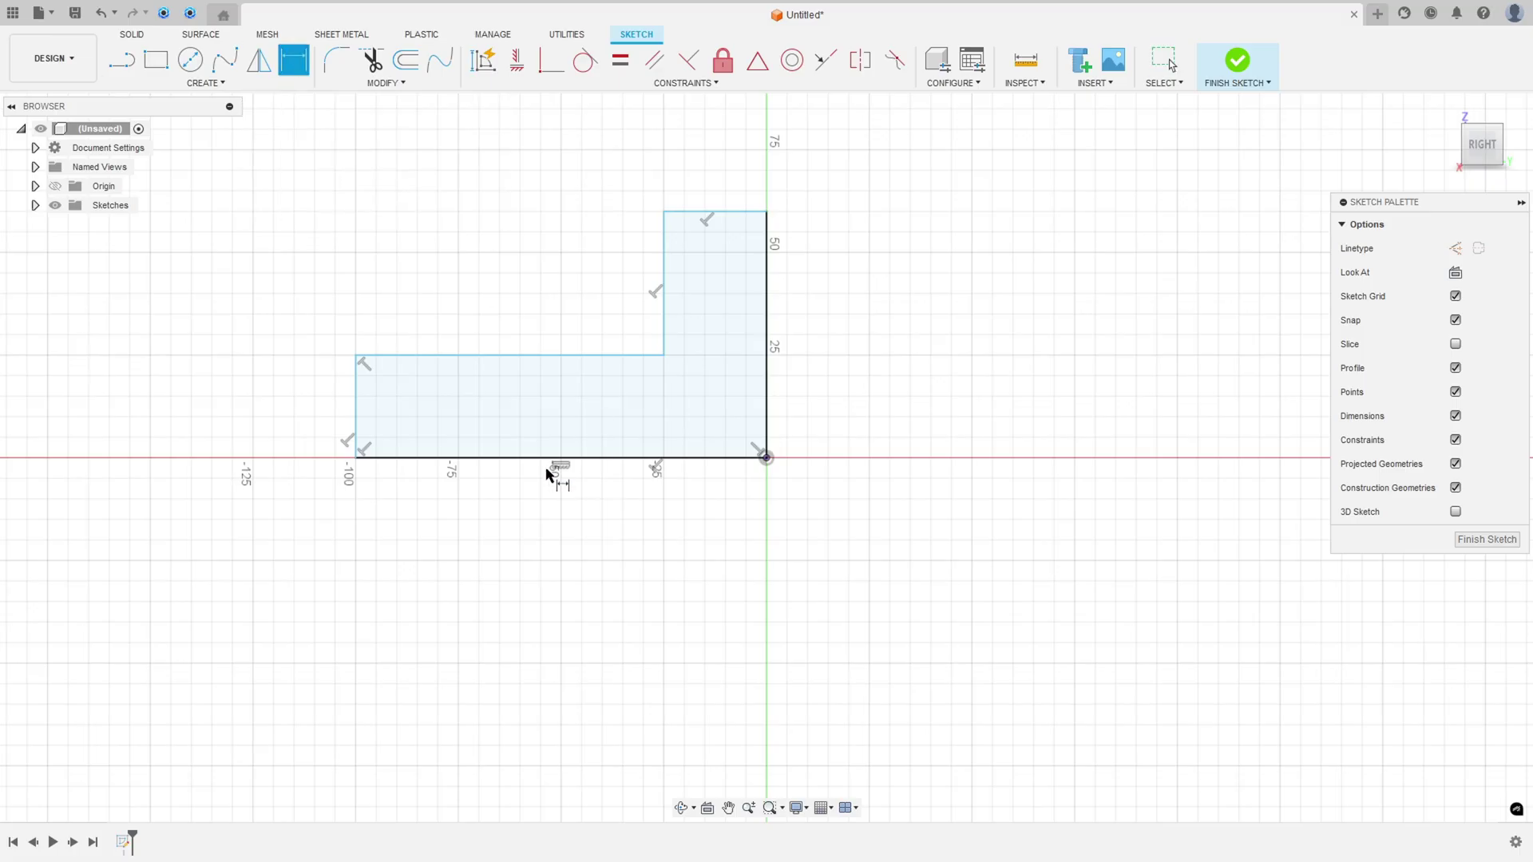
pyautogui.click(551, 470)
pyautogui.click(559, 542)
pyautogui.write('100')
pyautogui.press('Return')
pyautogui.click(357, 419)
pyautogui.click(315, 398)
pyautogui.press('Return')
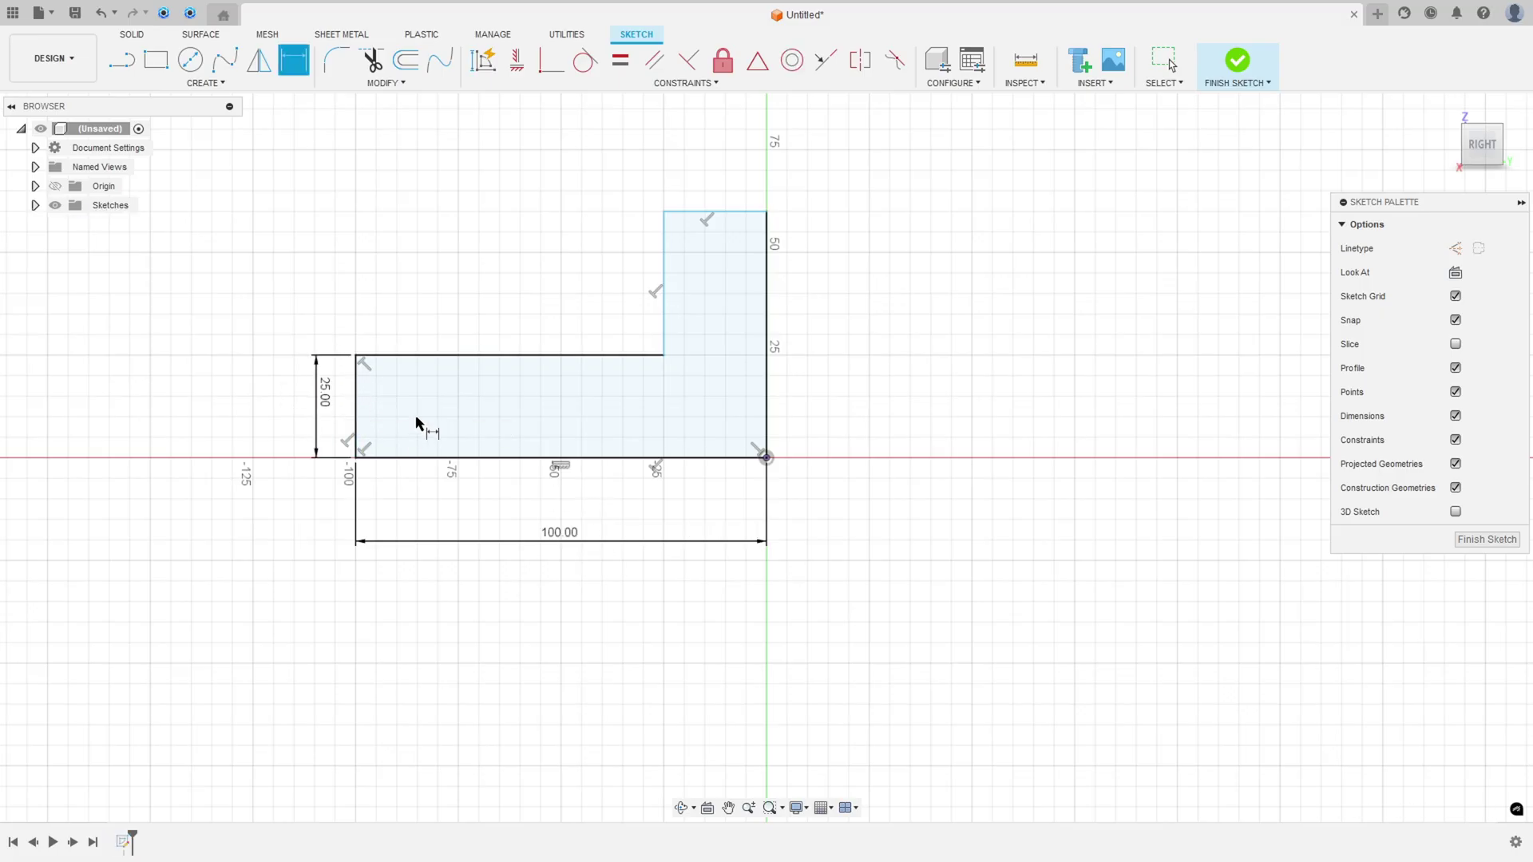
# - Dimension the upright's top edge 25 mm and the right edge 80 mm
pyautogui.click(751, 213)
pyautogui.click(724, 175)
pyautogui.write('25')
pyautogui.press('Return')
pyautogui.click(768, 283)
pyautogui.click(850, 289)
pyautogui.write('80')
pyautogui.press('Return')
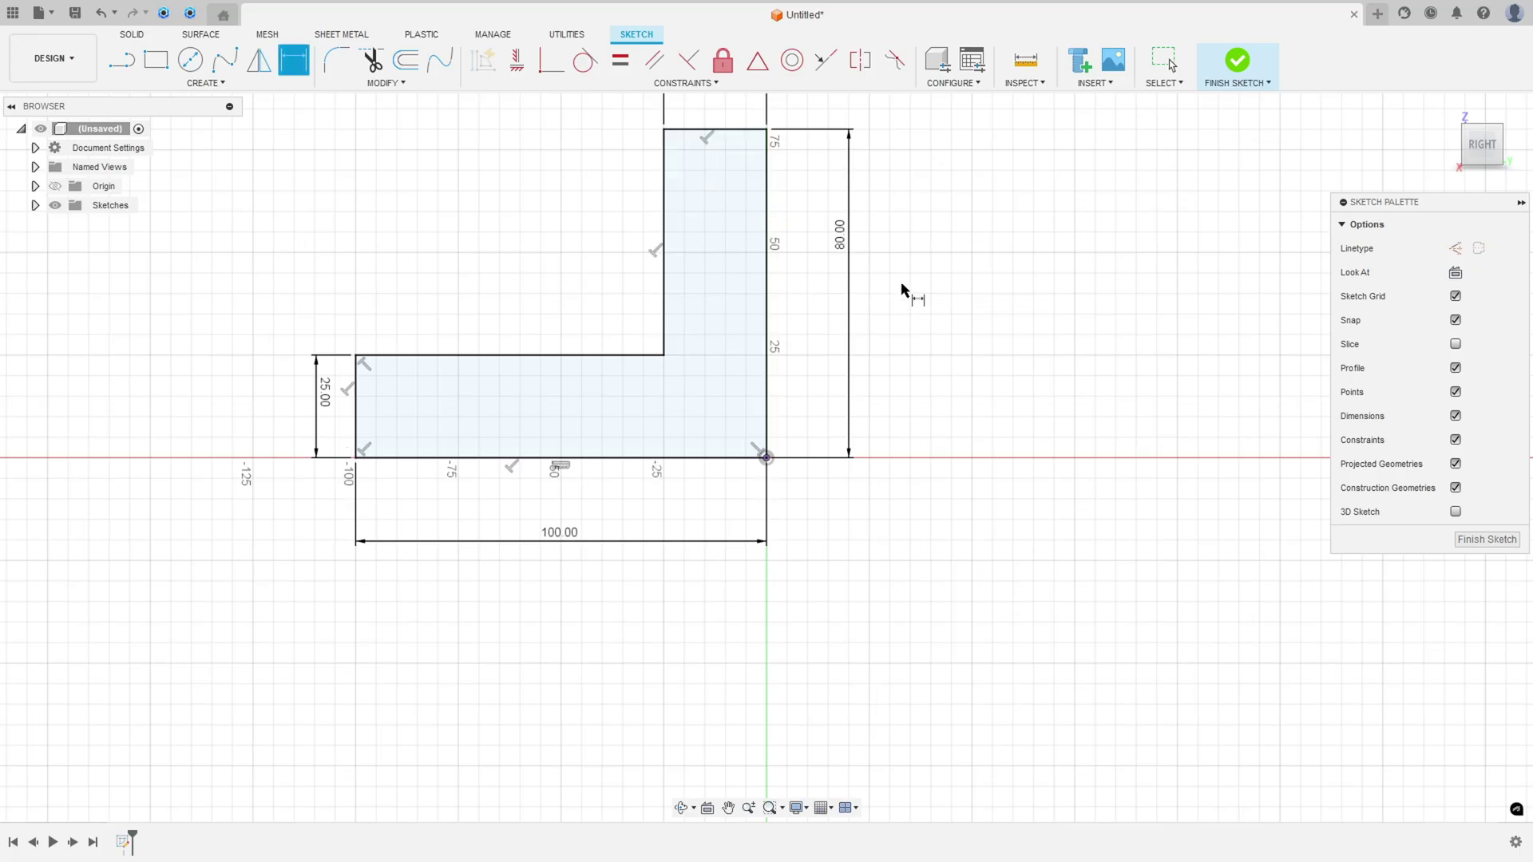
# - Recenter the dimensioned profile in view and finish the sketch
pyautogui.scroll(-1, 889, 298)
pyautogui.moveTo(890, 298); pyautogui.dragTo(918, 394, button='middle')
pyautogui.scroll(-1, 918, 394)
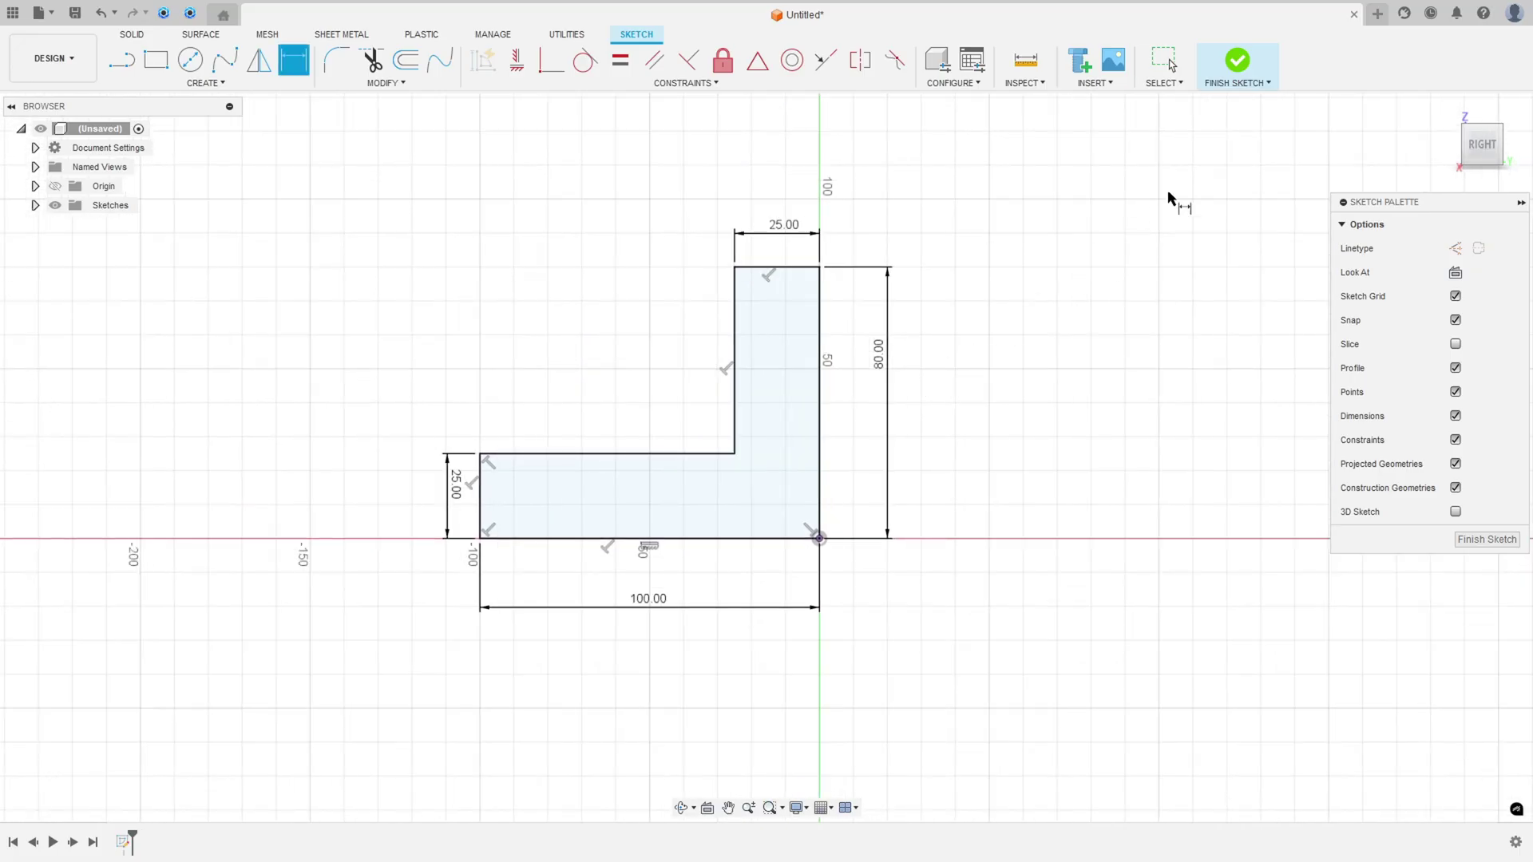
pyautogui.click(1237, 74)
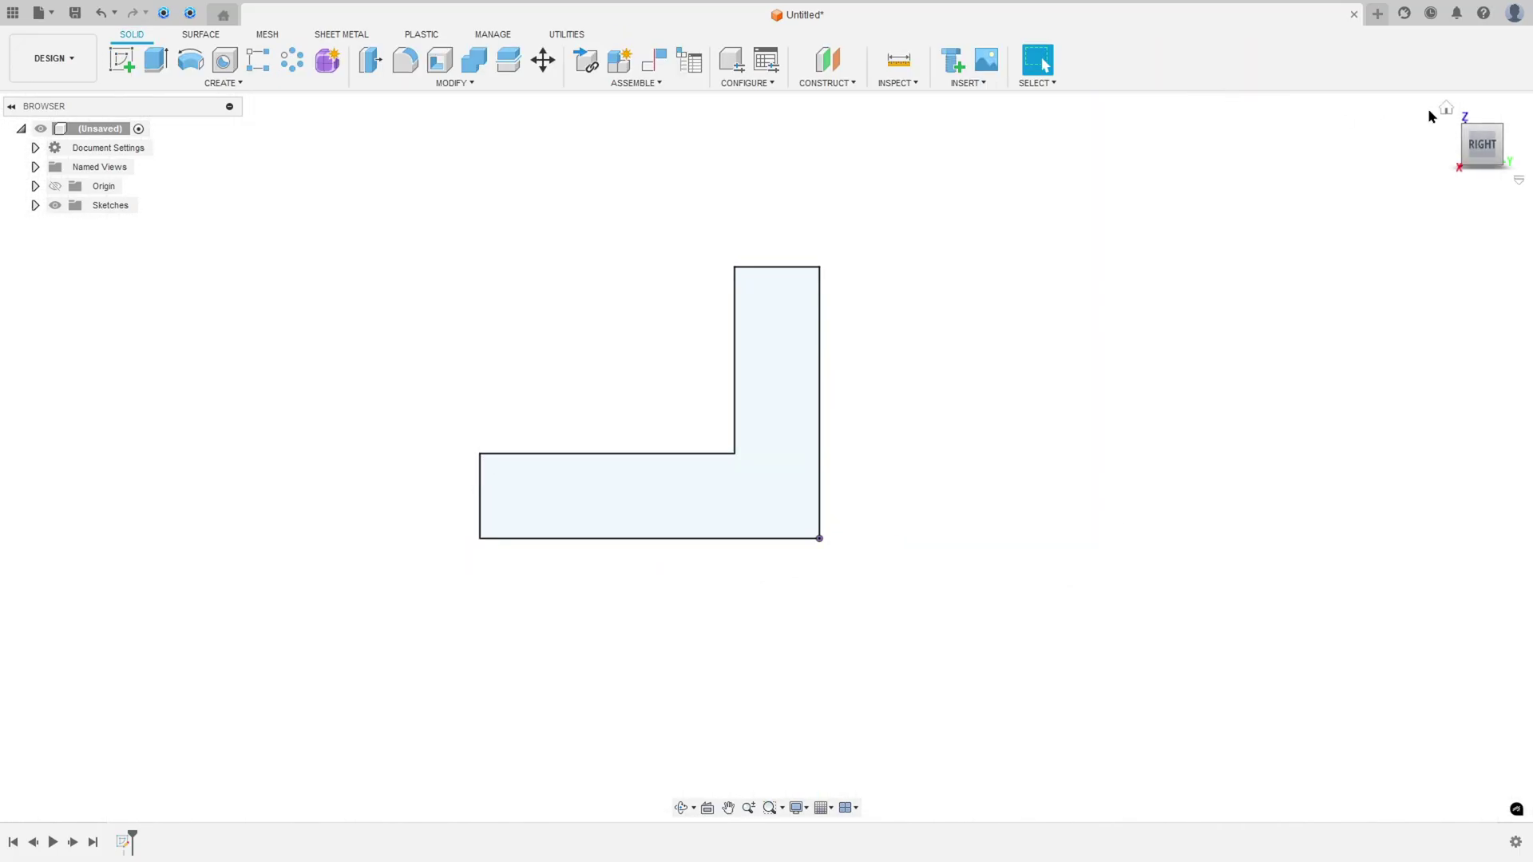
# - Turn Fusion to isometric, strike through the 50.00 dimension in Acrobat, and return to Fusion
pyautogui.click(1437, 112)
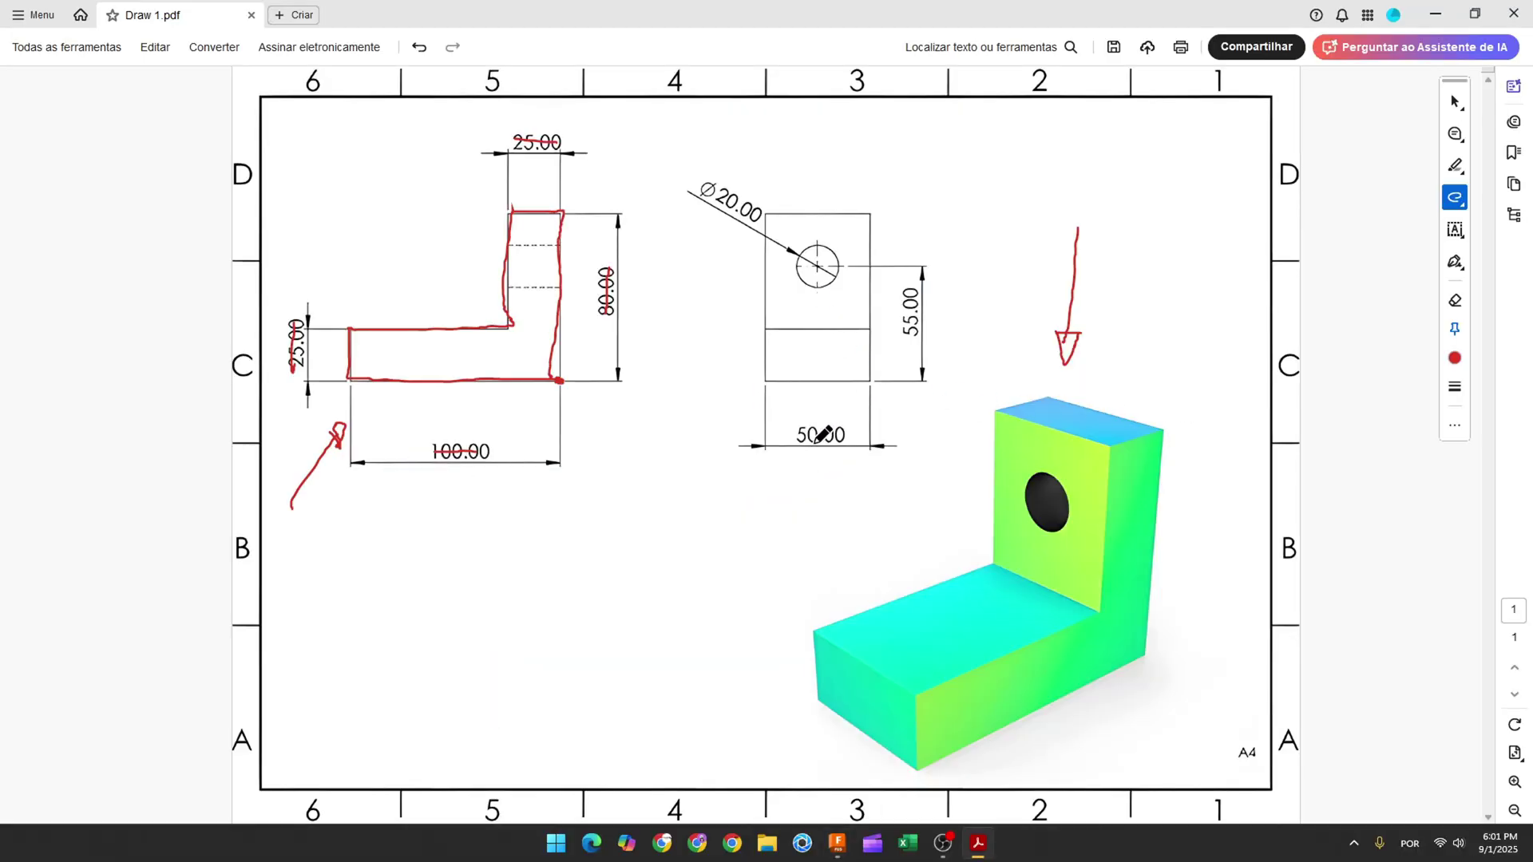
pyautogui.moveTo(795, 436); pyautogui.dragTo(862, 442)
pyautogui.click(838, 843)
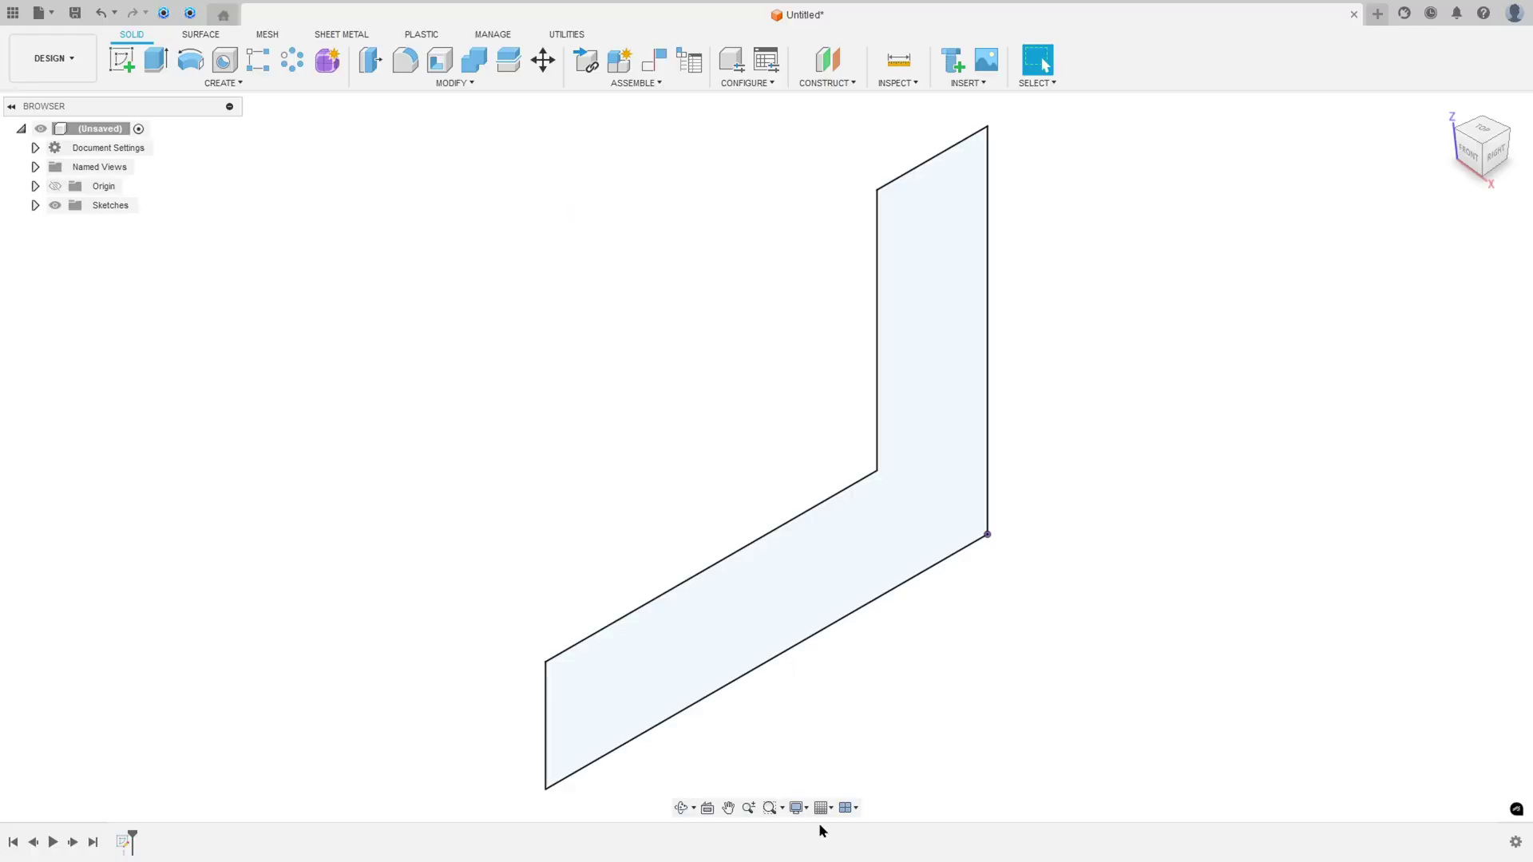
# - Extrude the L profile symmetrically with a 50 mm whole length as a new body
pyautogui.click(156, 65)
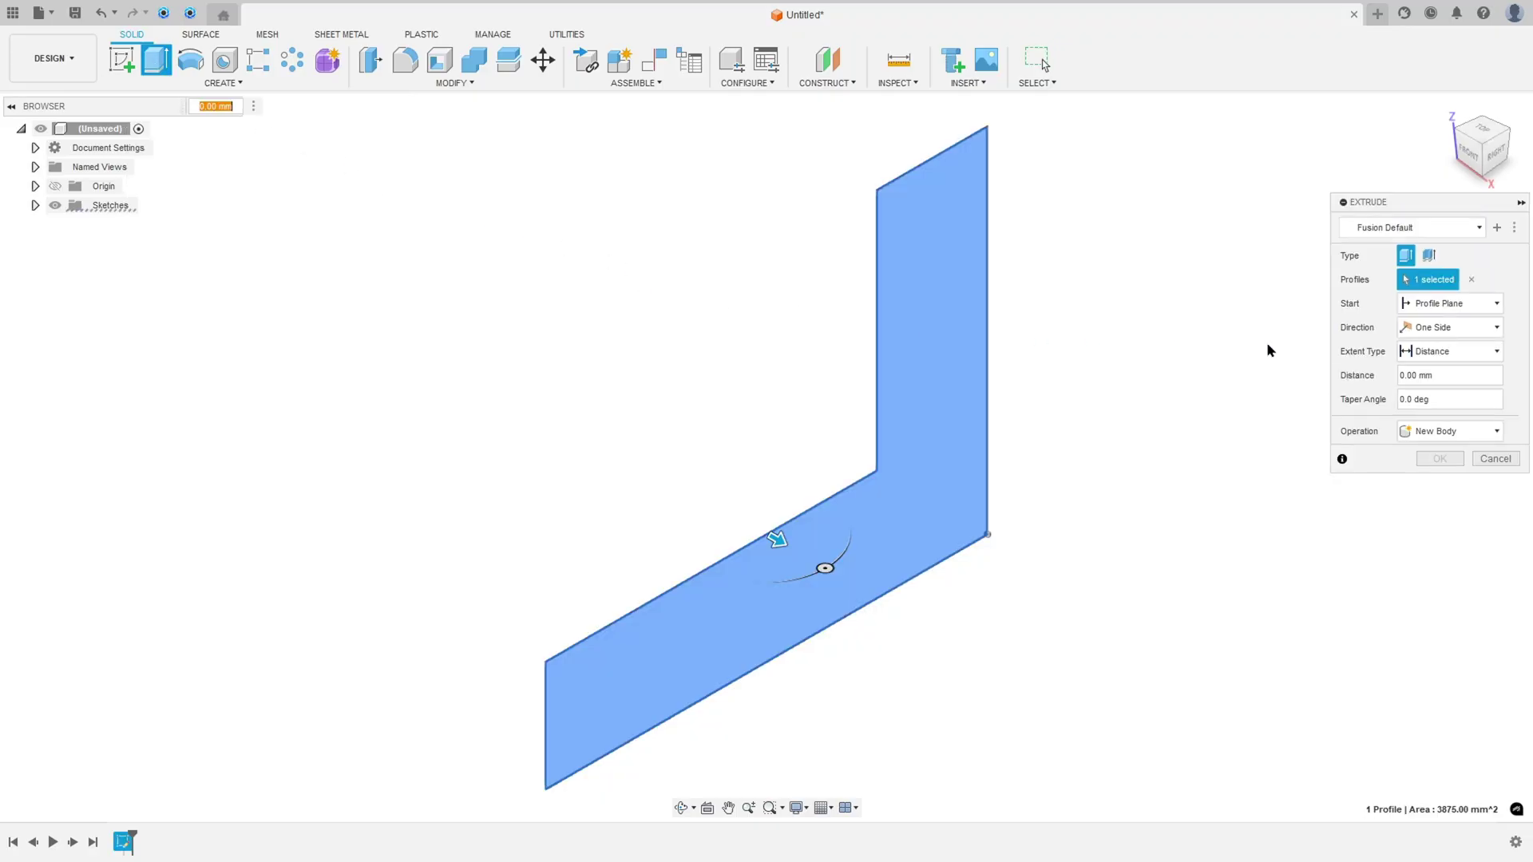
pyautogui.click(1419, 330)
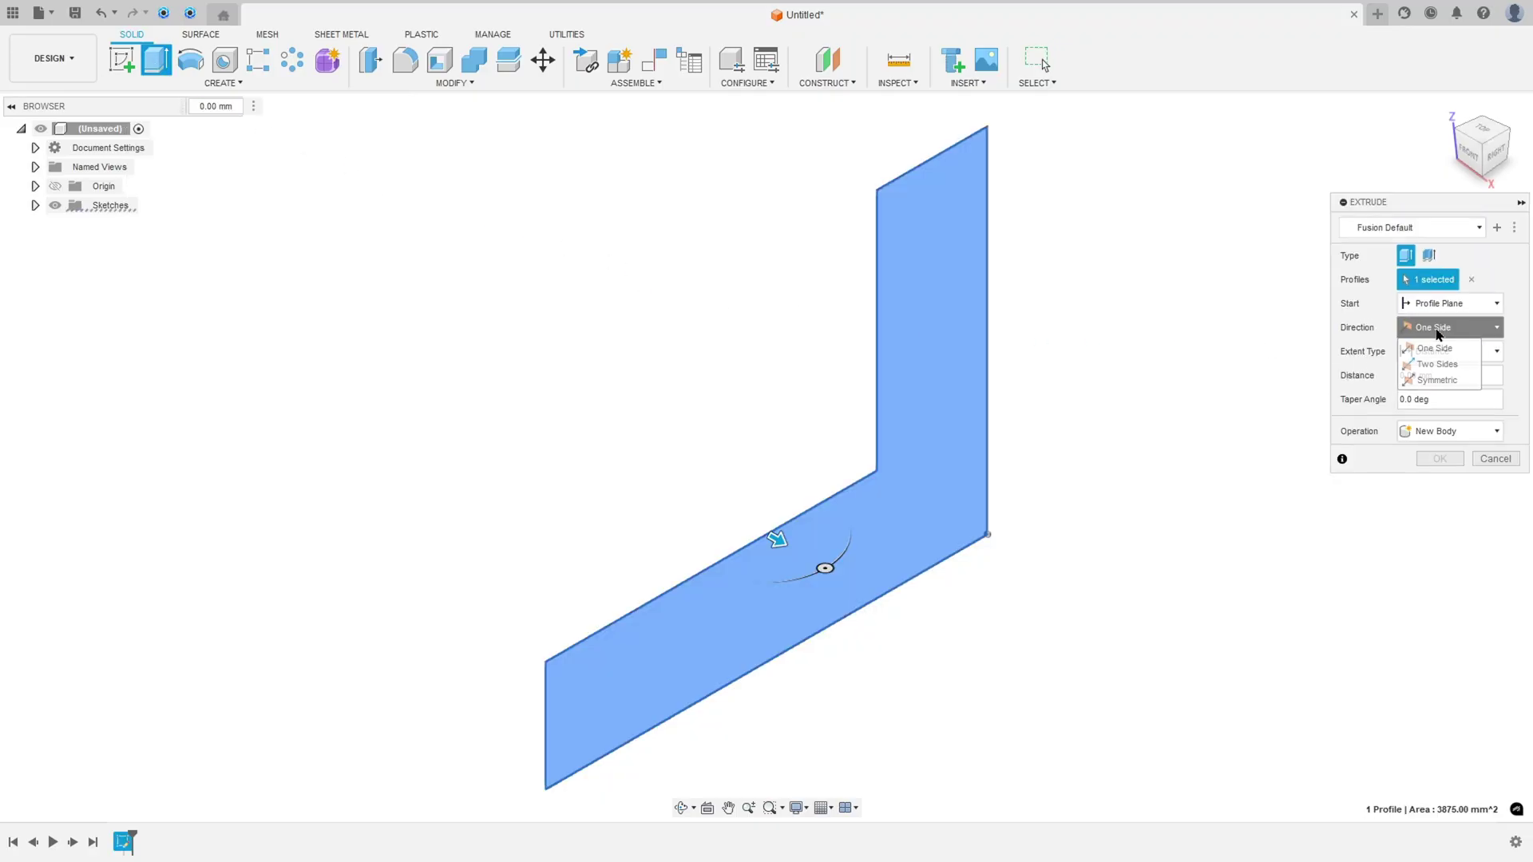
pyautogui.click(1438, 380)
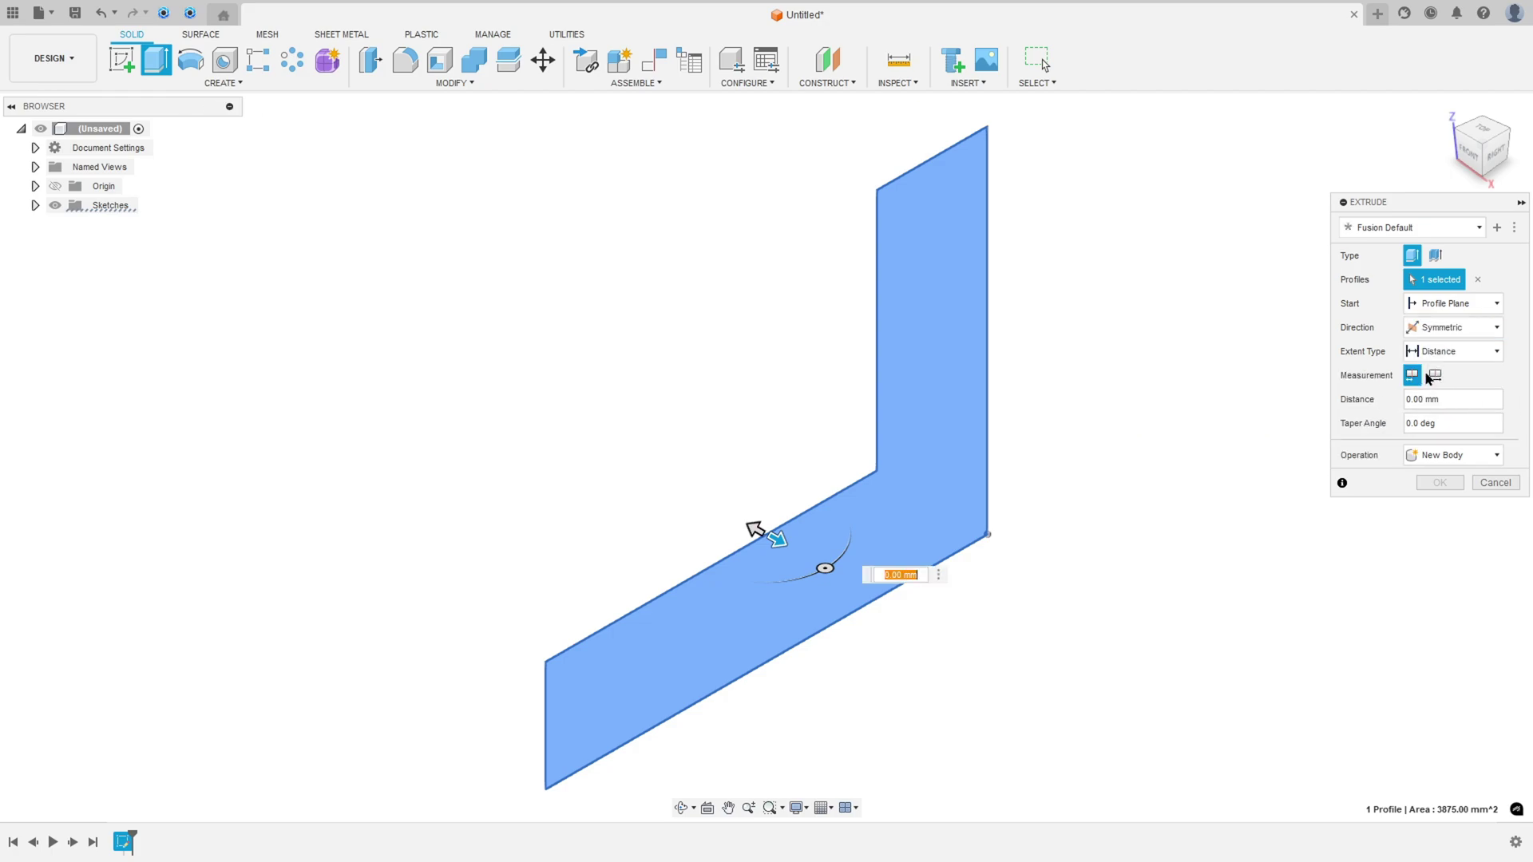
pyautogui.click(1435, 375)
pyautogui.click(1410, 398)
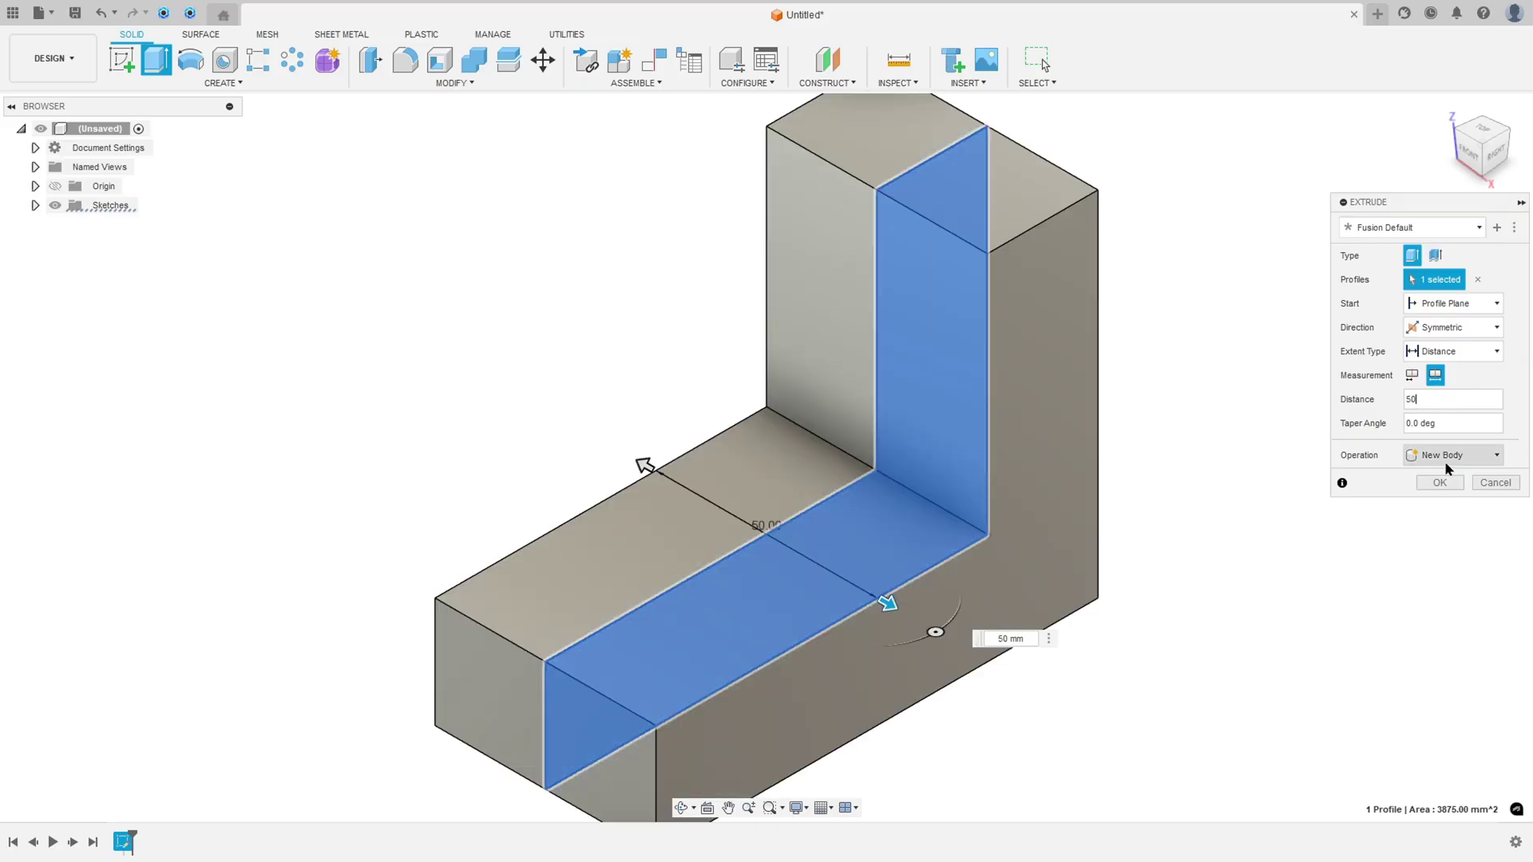
pyautogui.click(1438, 485)
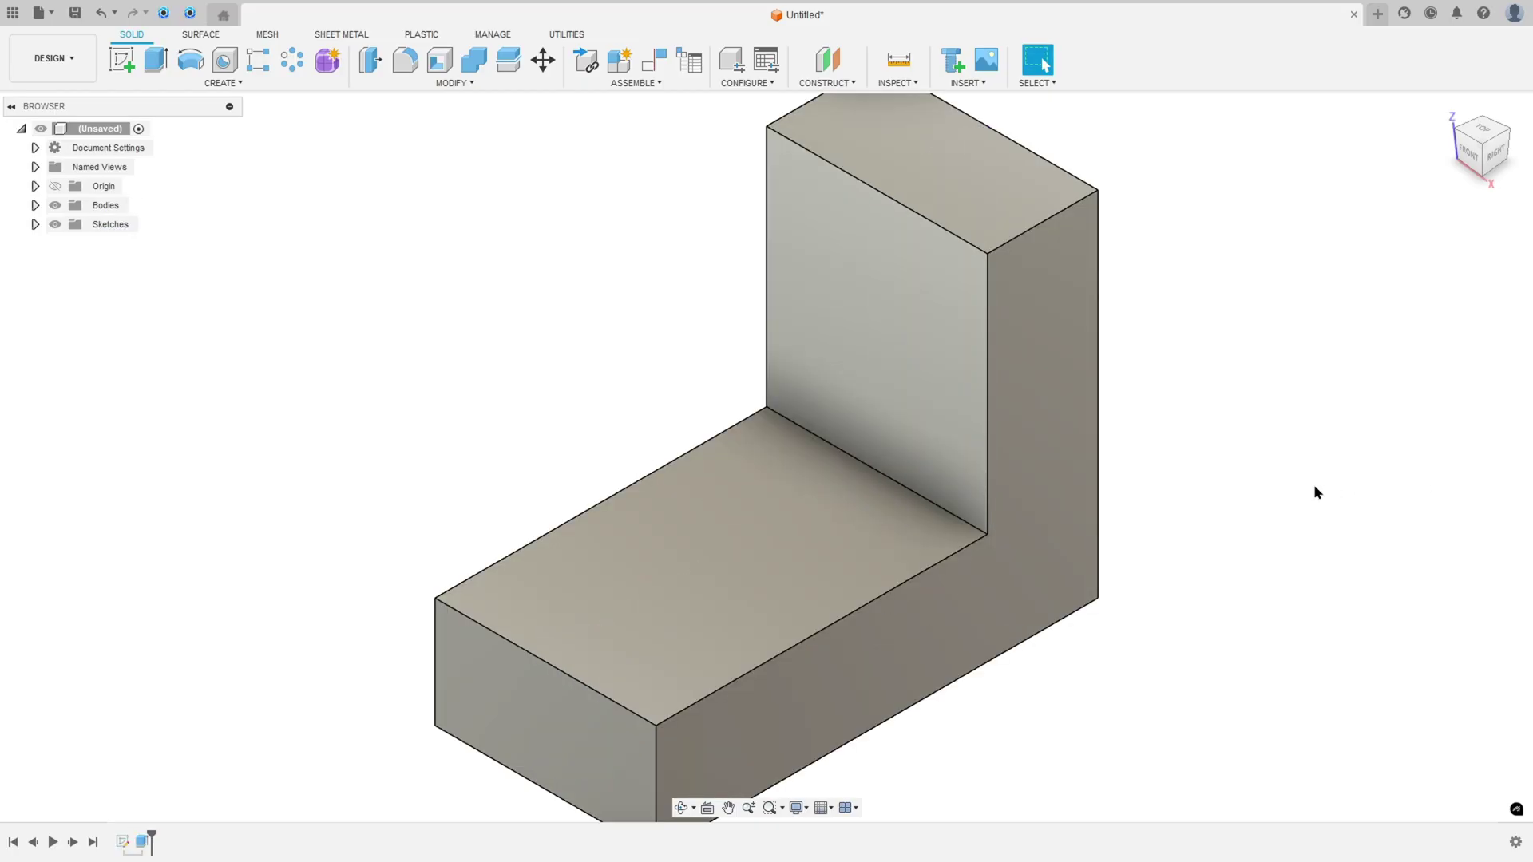
pyautogui.press('F6')
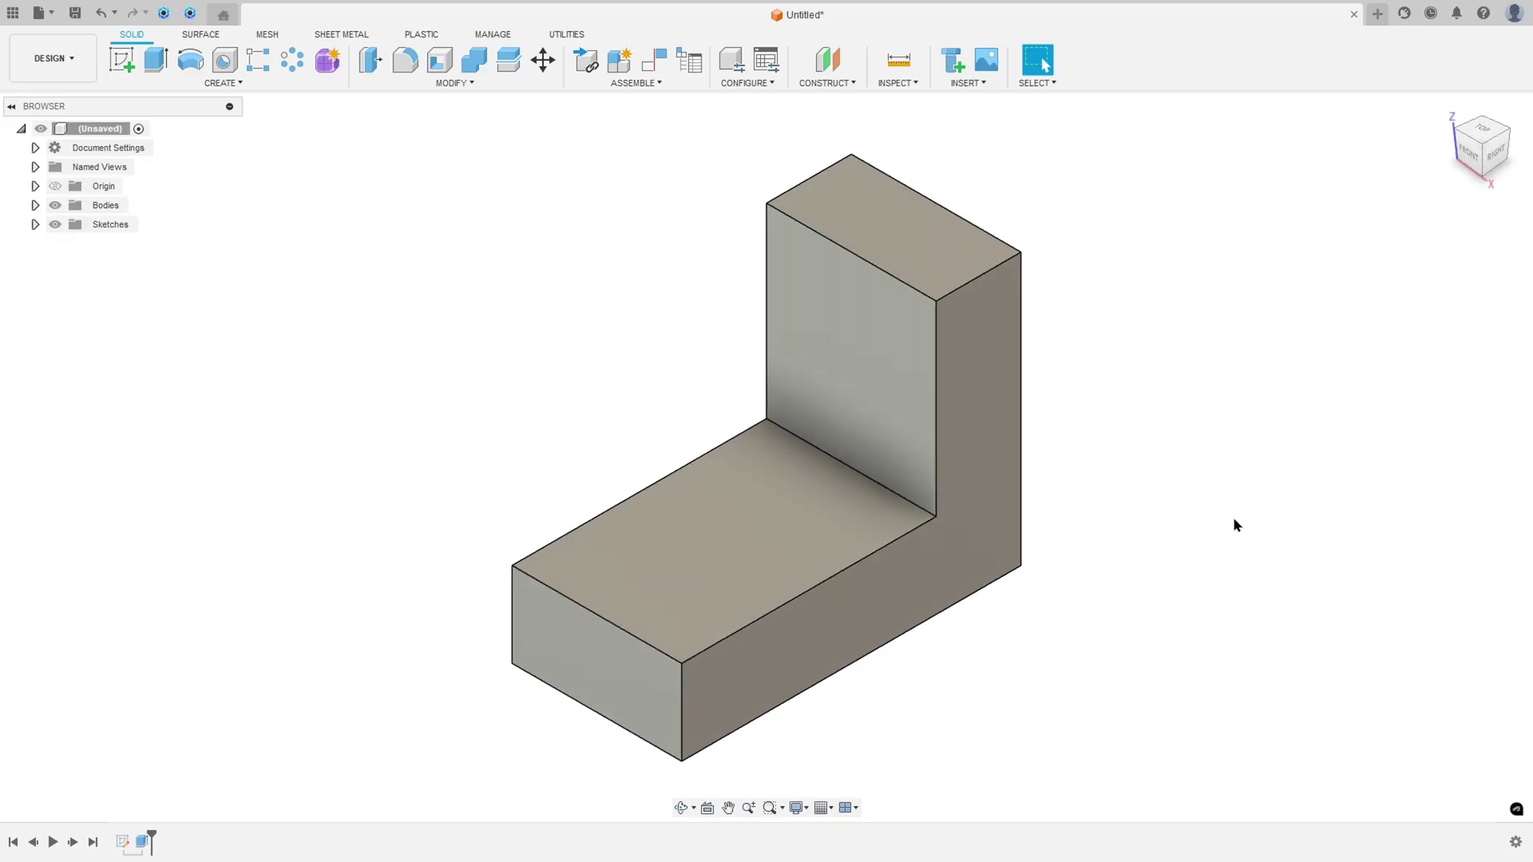
# - In Acrobat, circle the hole, strike Ø20.00 and 55.00, and trace the bottom edge in red
pyautogui.hotkey('alt', 'Tab')
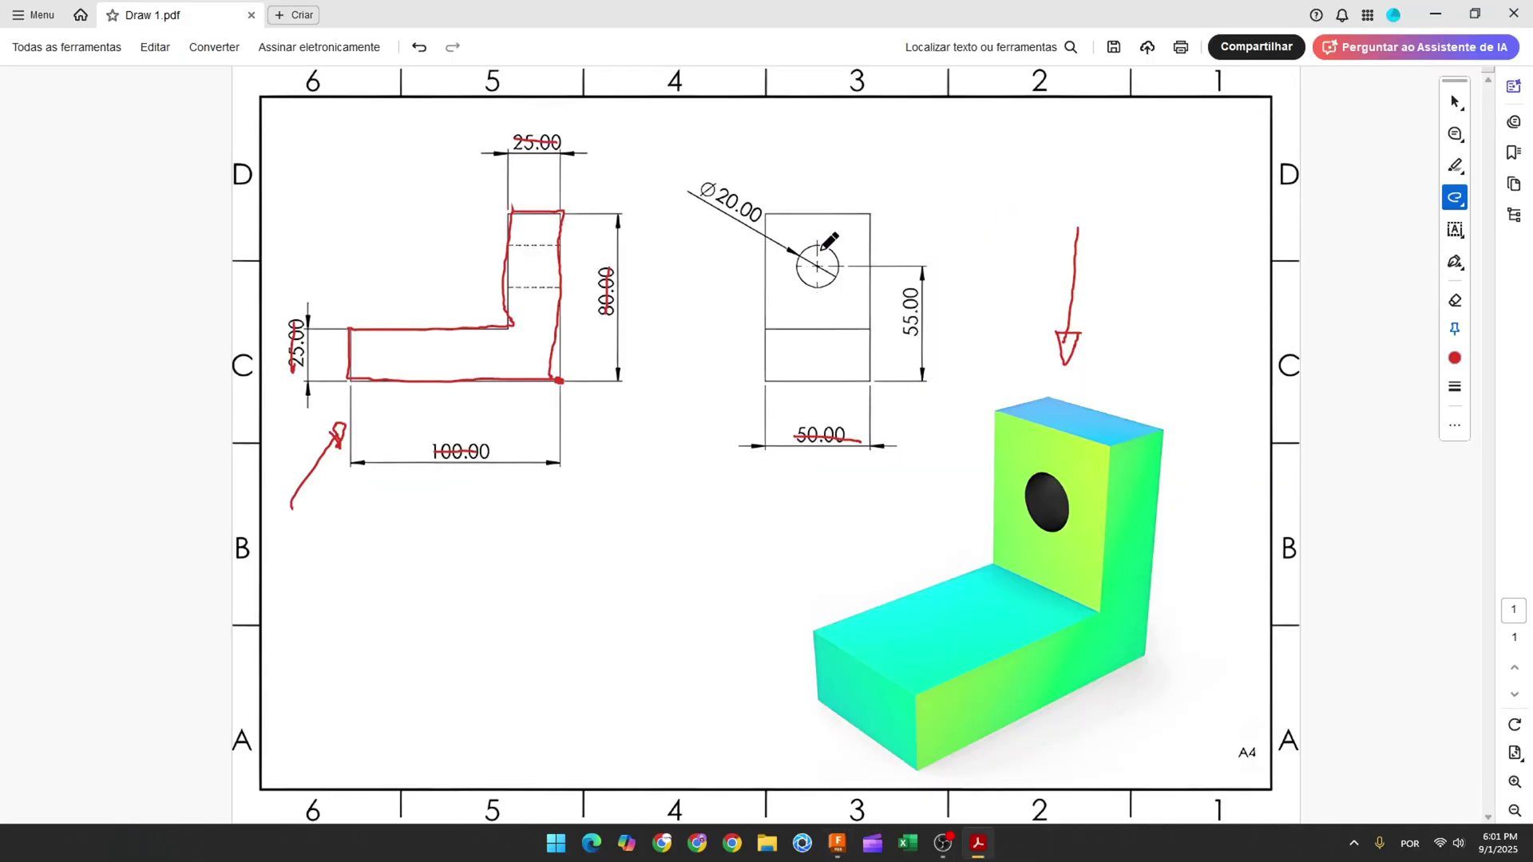
pyautogui.moveTo(796, 267)
pyautogui.mouseDown()
pyautogui.moveTo(817, 284)
pyautogui.moveTo(823, 254)
pyautogui.mouseUp()
pyautogui.moveTo(703, 190); pyautogui.dragTo(751, 211)
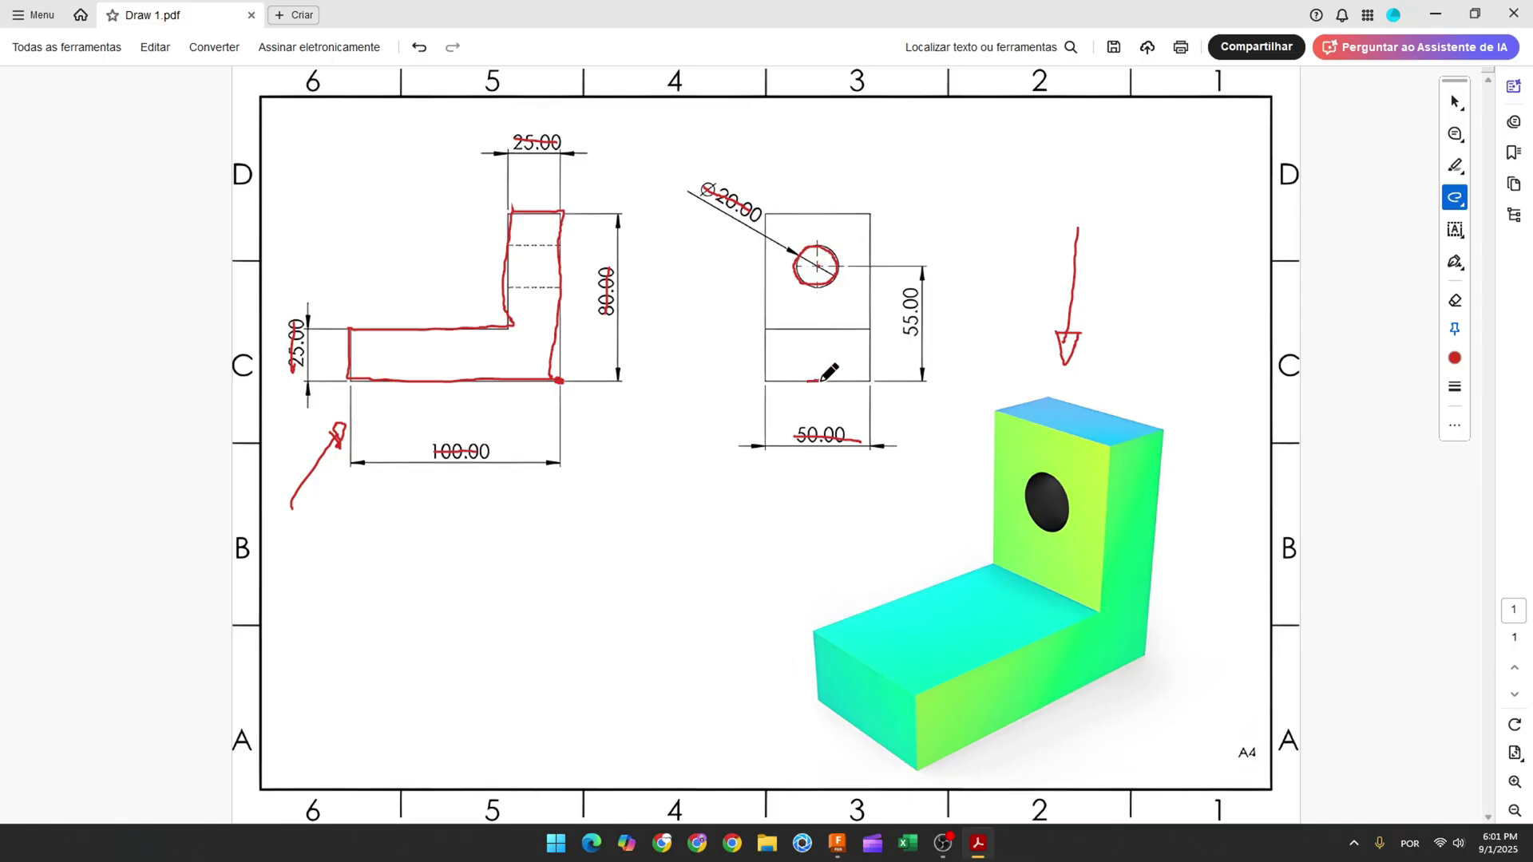
pyautogui.moveTo(915, 289); pyautogui.dragTo(916, 334)
pyautogui.moveTo(772, 382); pyautogui.dragTo(870, 383)
# - Back in Fusion, start a new sketch on the upright's face
pyautogui.click(816, 381)
pyautogui.click(837, 853)
pyautogui.click(124, 58)
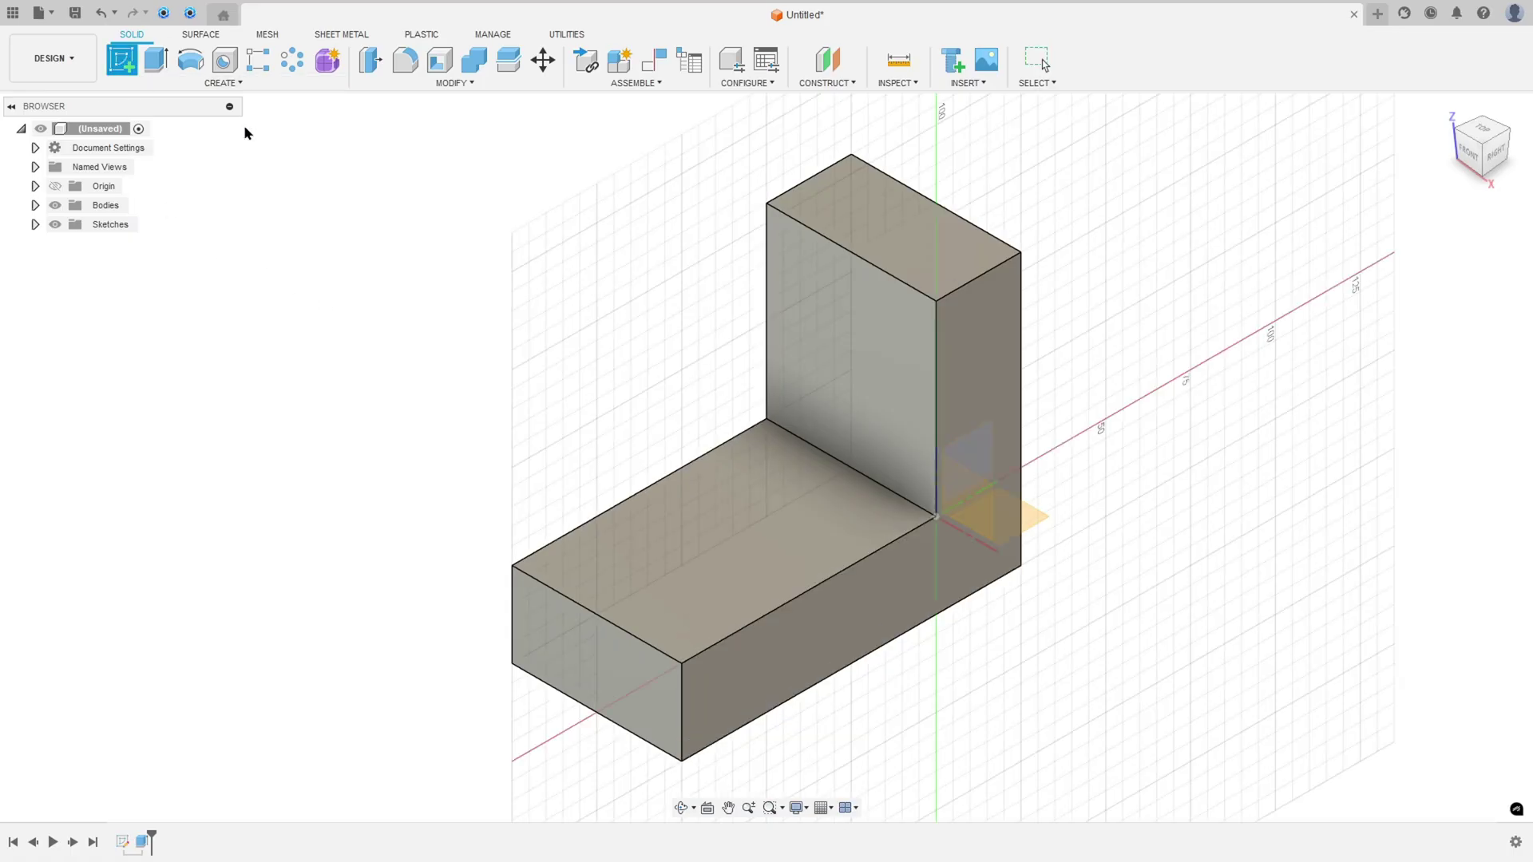
pyautogui.moveTo(325, 160)
pyautogui.keyDown('shift'); pyautogui.mouseDown(button='middle')
pyautogui.moveTo(855, 285)
pyautogui.moveTo(886, 322)
pyautogui.moveTo(702, 455)
pyautogui.mouseUp(button='middle'); pyautogui.keyUp('shift')
pyautogui.click(703, 454)
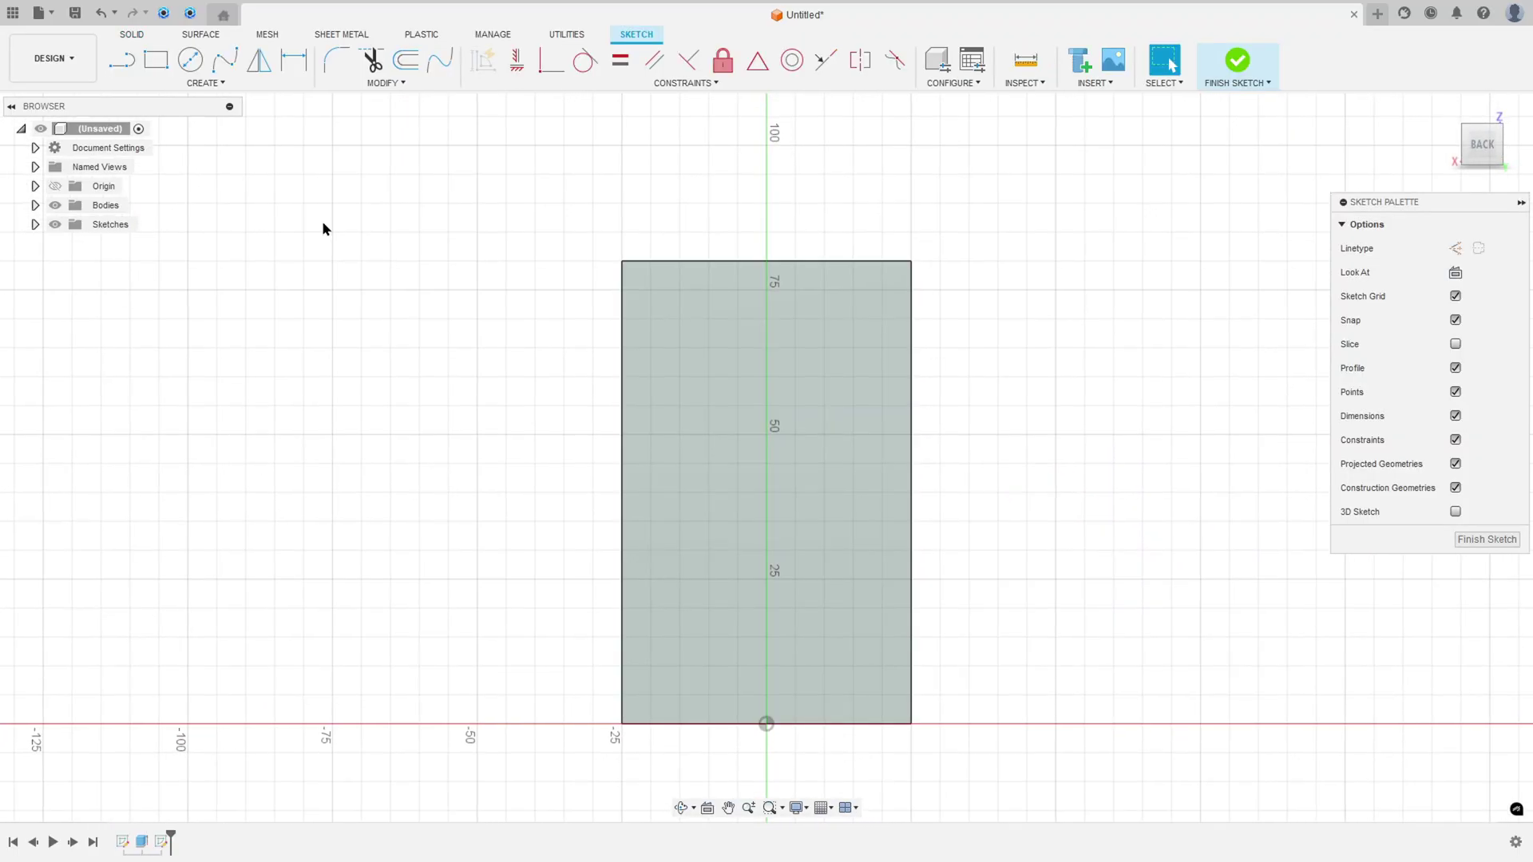
# - Draw a 20 mm diameter circle centred on the vertical axis
pyautogui.click(190, 59)
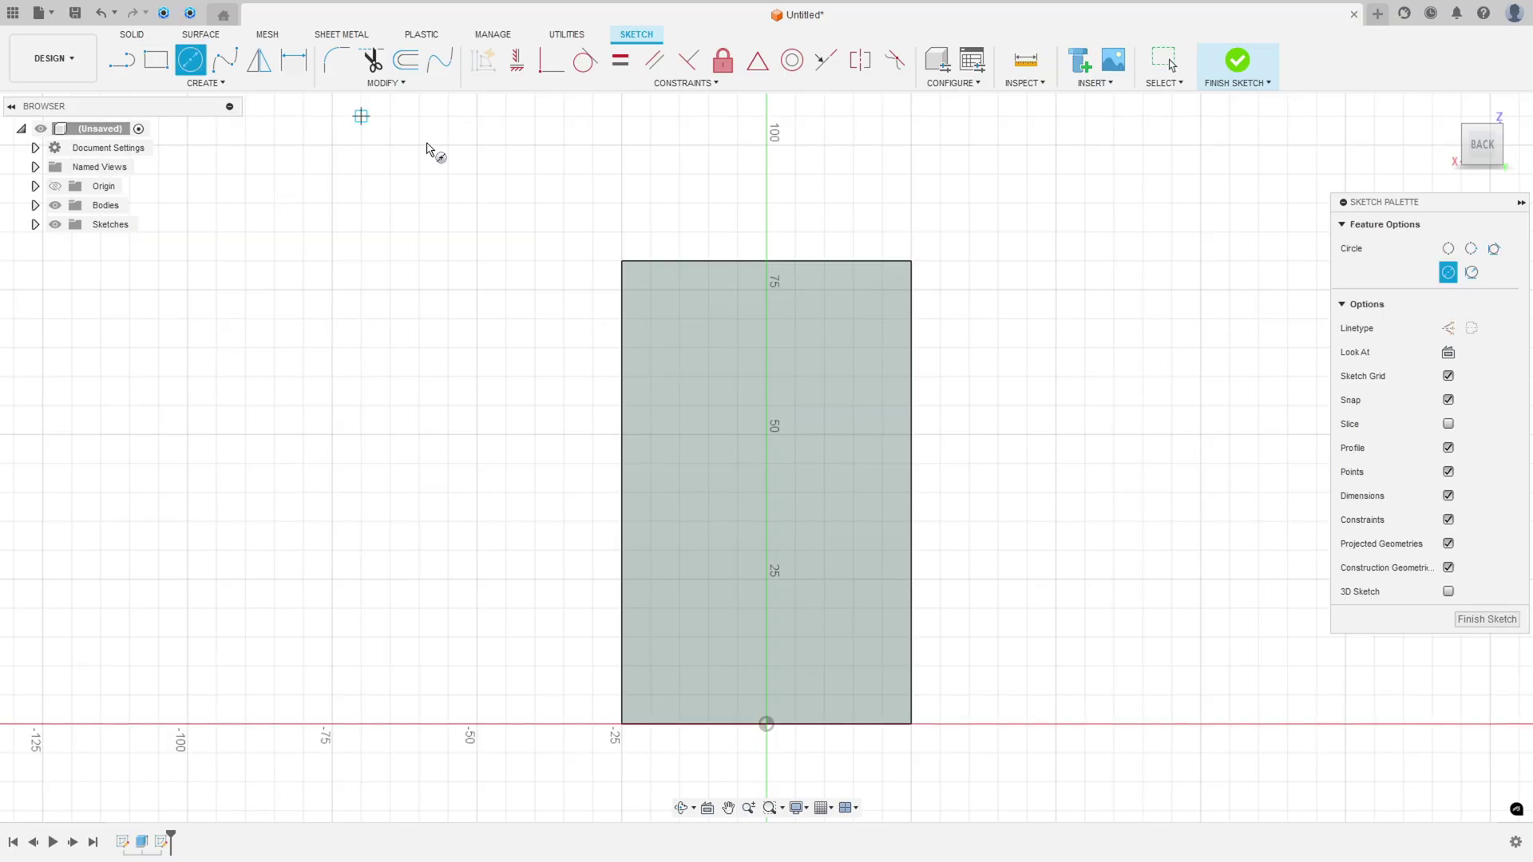
pyautogui.click(767, 377)
pyautogui.write('20')
pyautogui.press('Return')
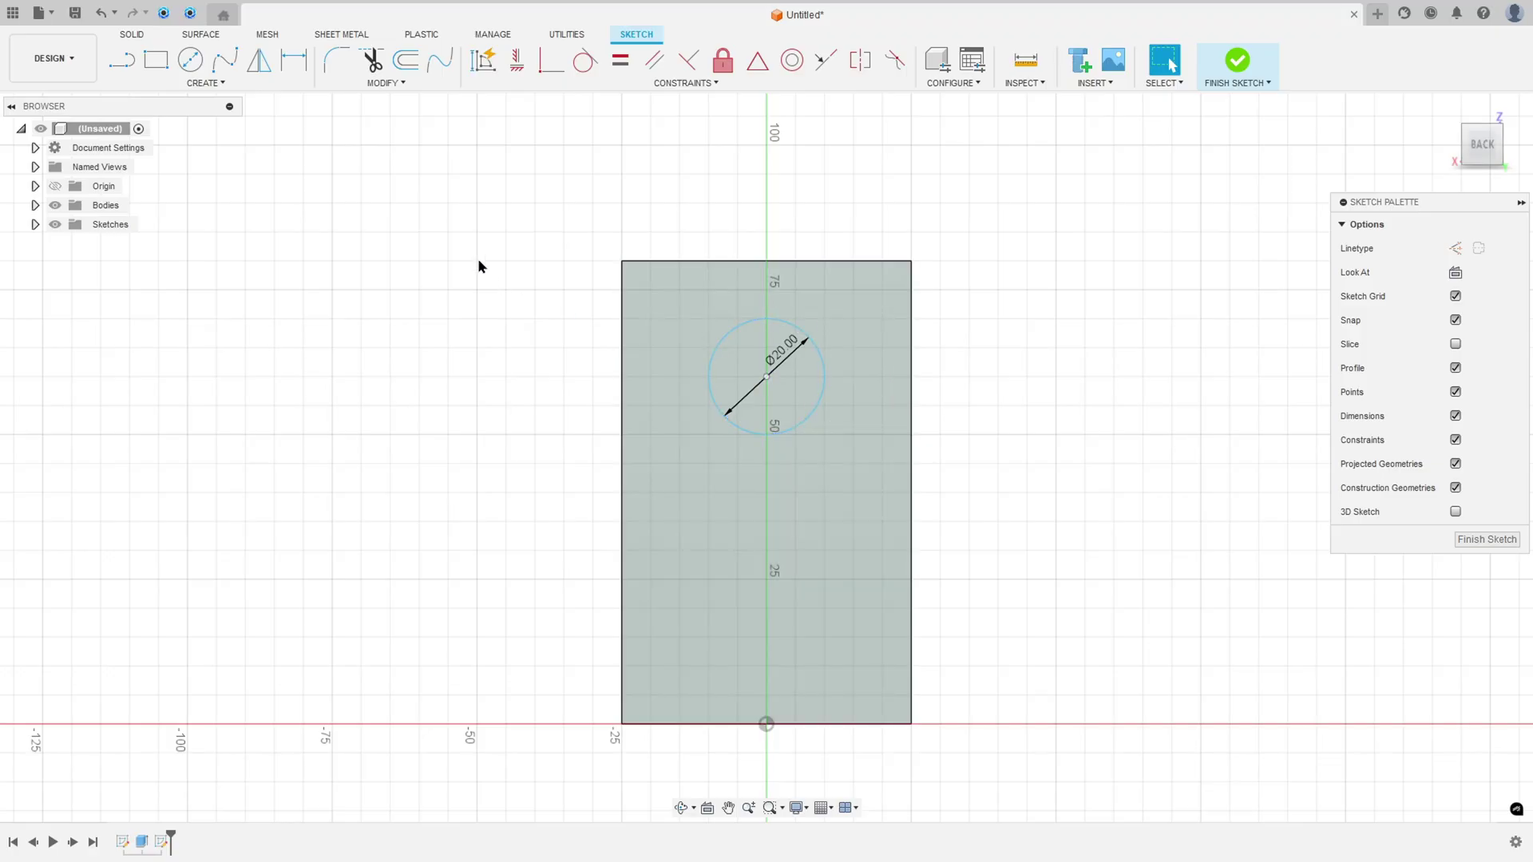
# - Dimension the circle centre 55 mm above the origin
pyautogui.press('d')
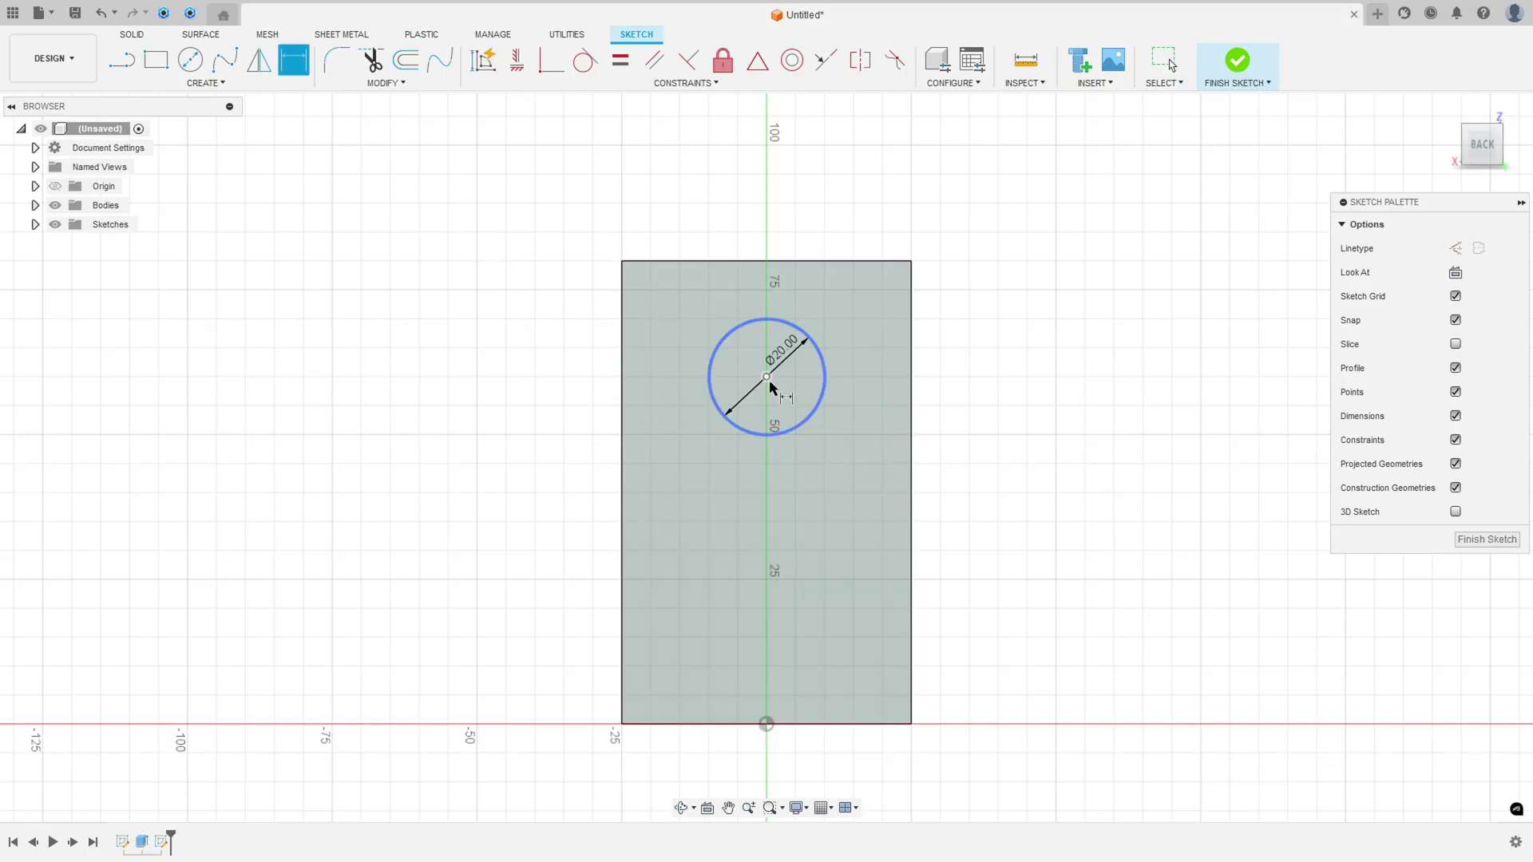
pyautogui.click(766, 377)
pyautogui.click(767, 724)
pyautogui.click(1018, 568)
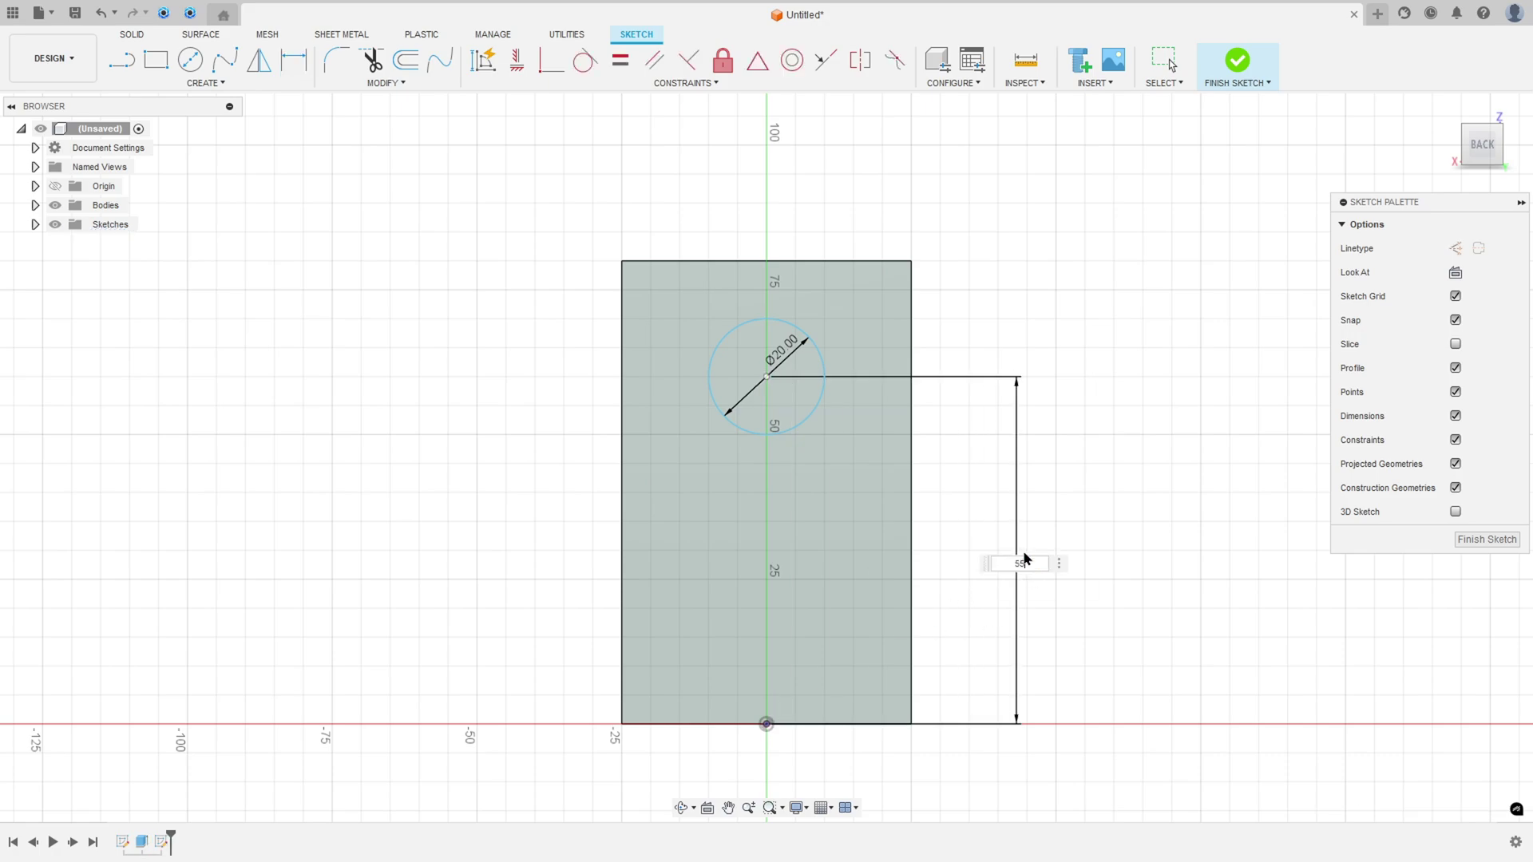
pyautogui.press('Return')
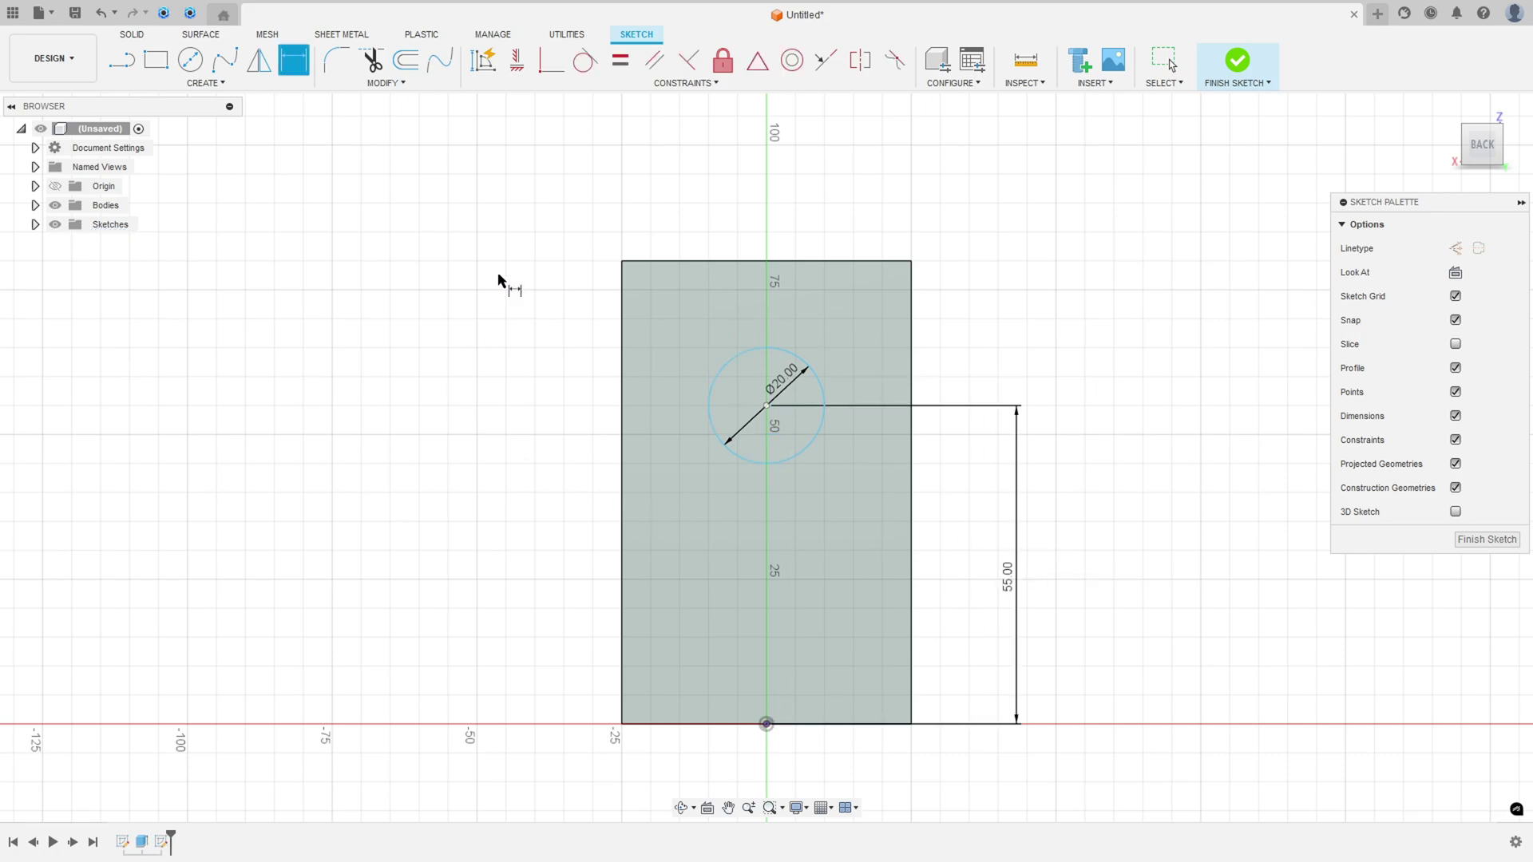
# - Constrain the circle centre vertically to the origin and finish the sketch
pyautogui.click(517, 64)
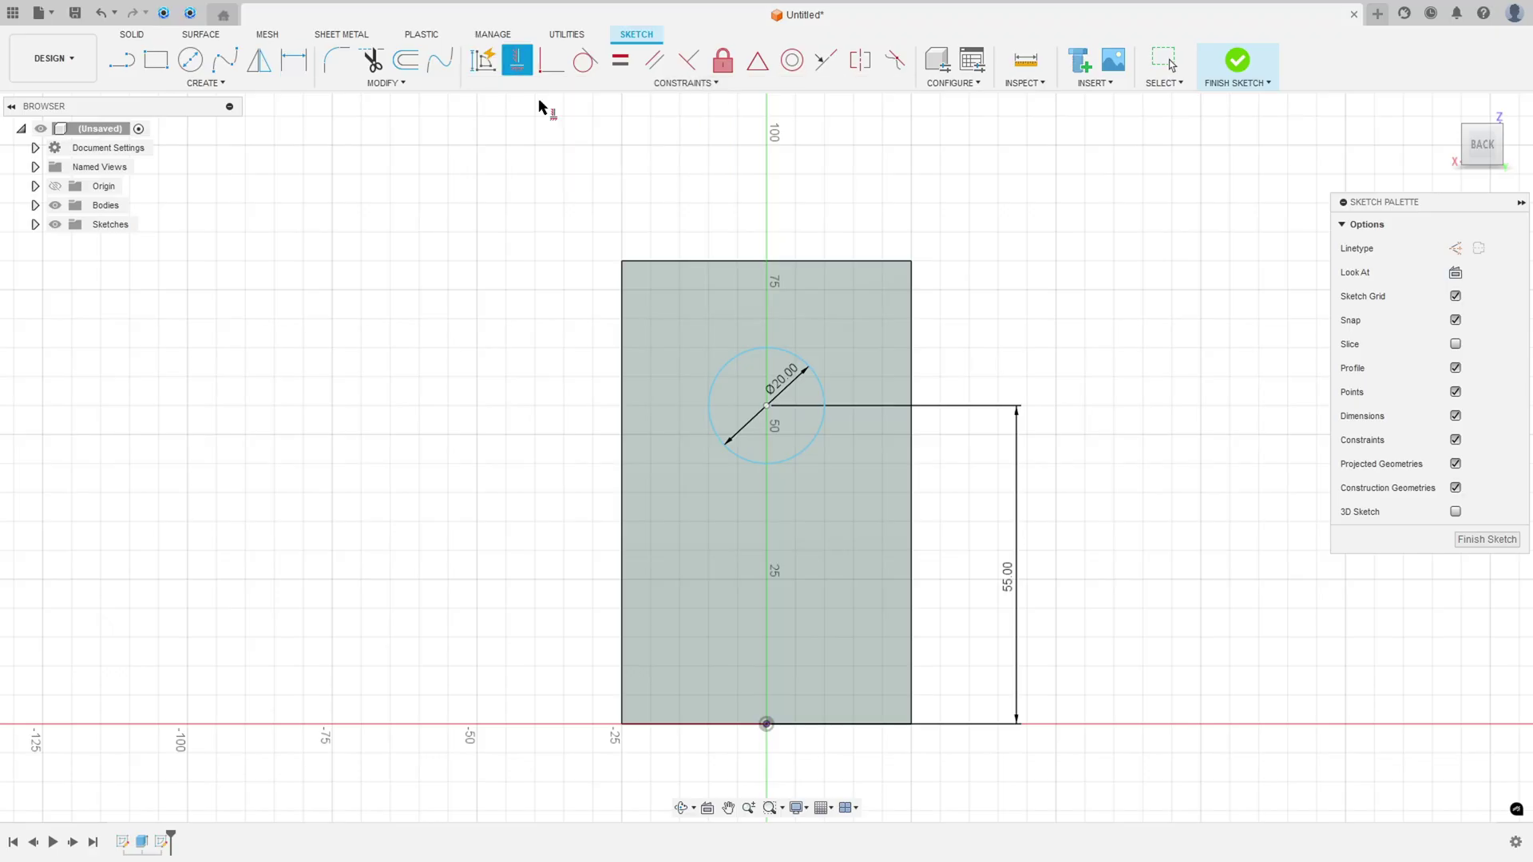
pyautogui.click(767, 406)
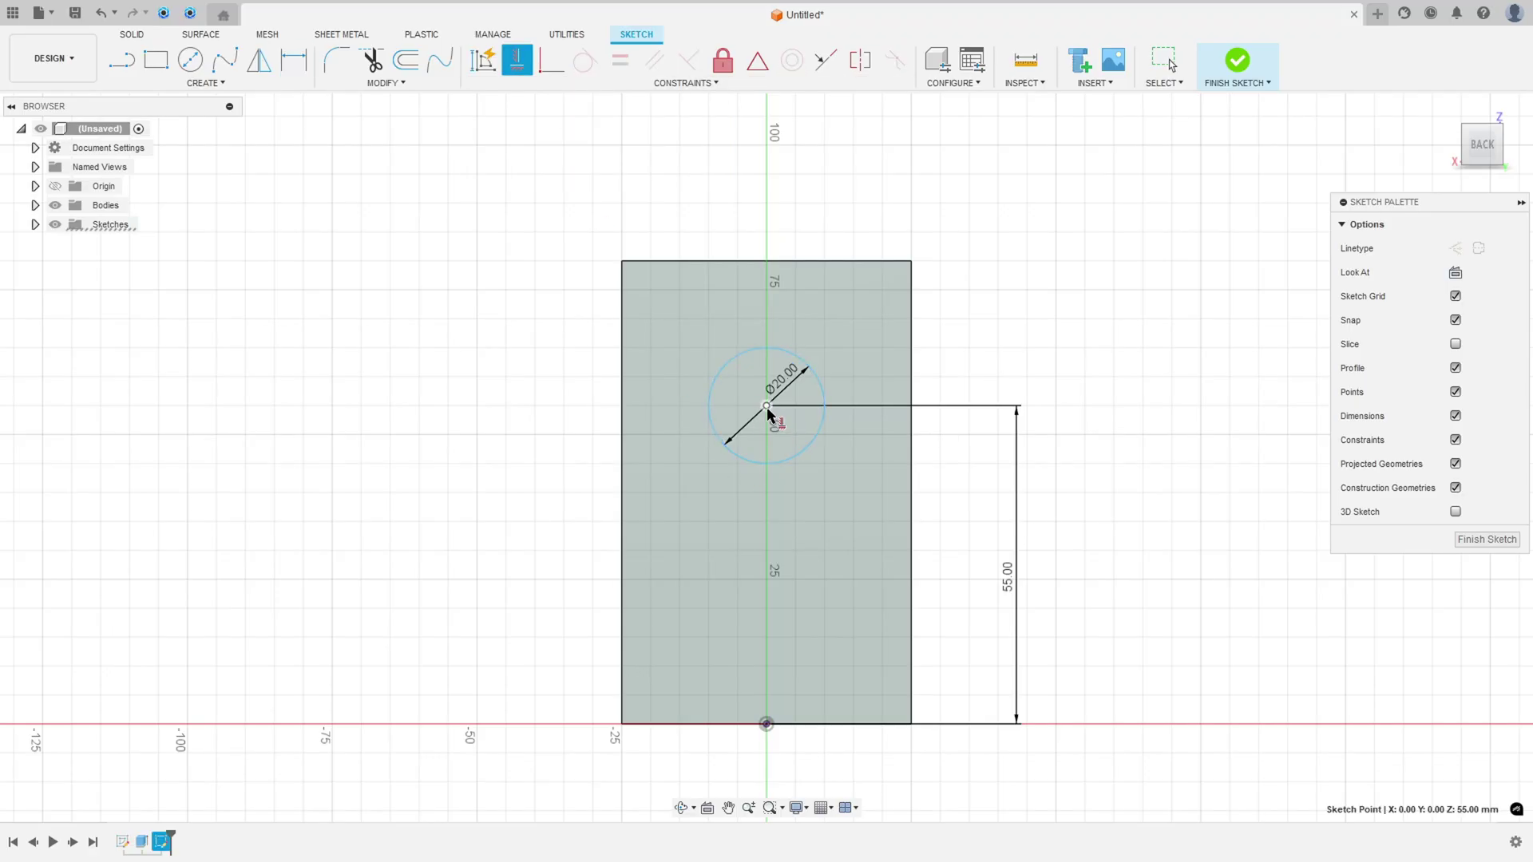
pyautogui.click(767, 725)
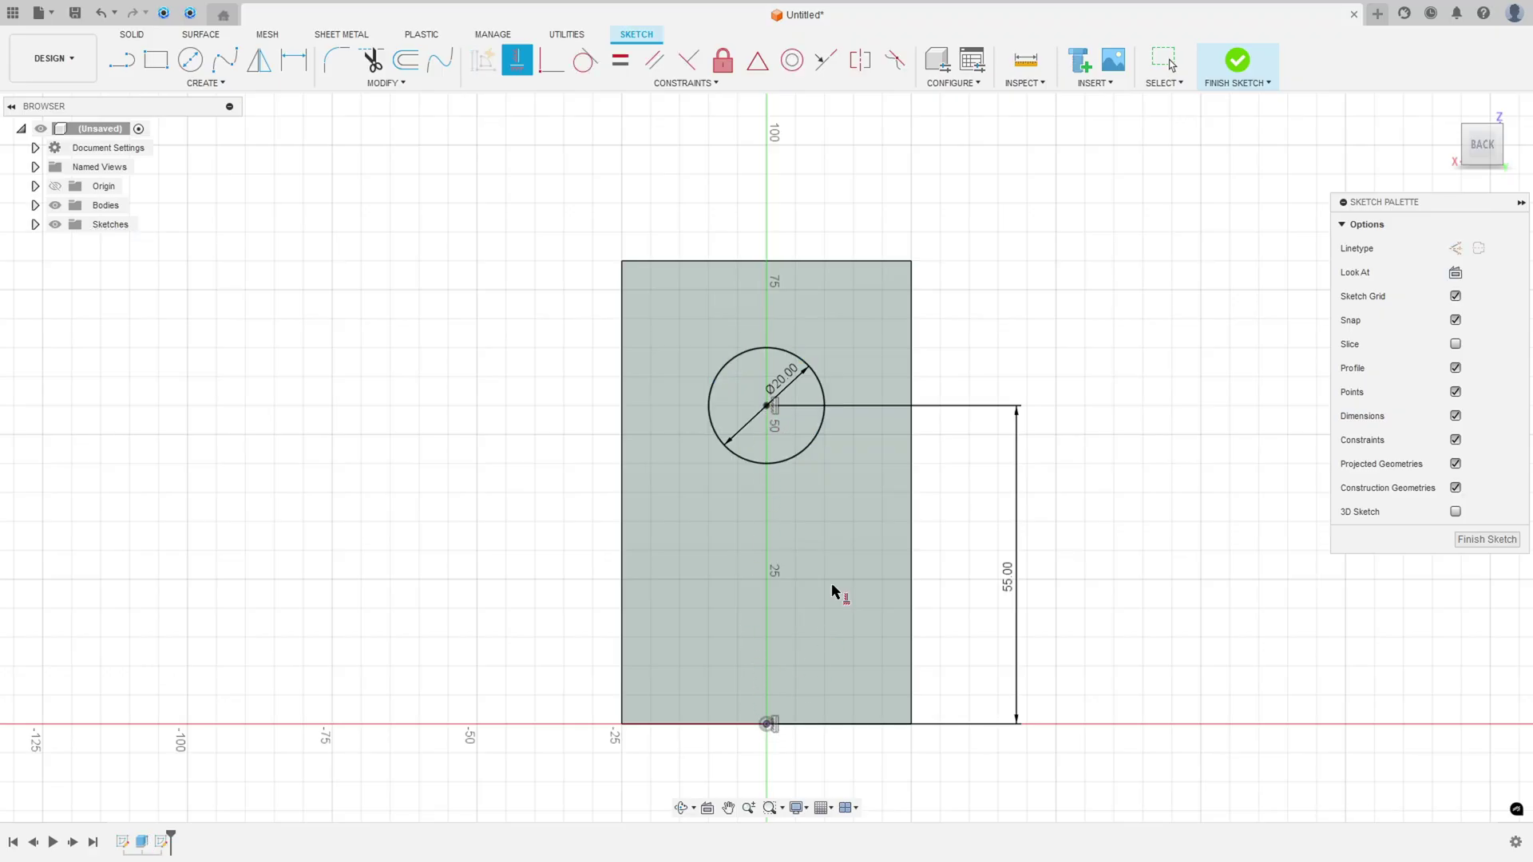
pyautogui.click(1234, 71)
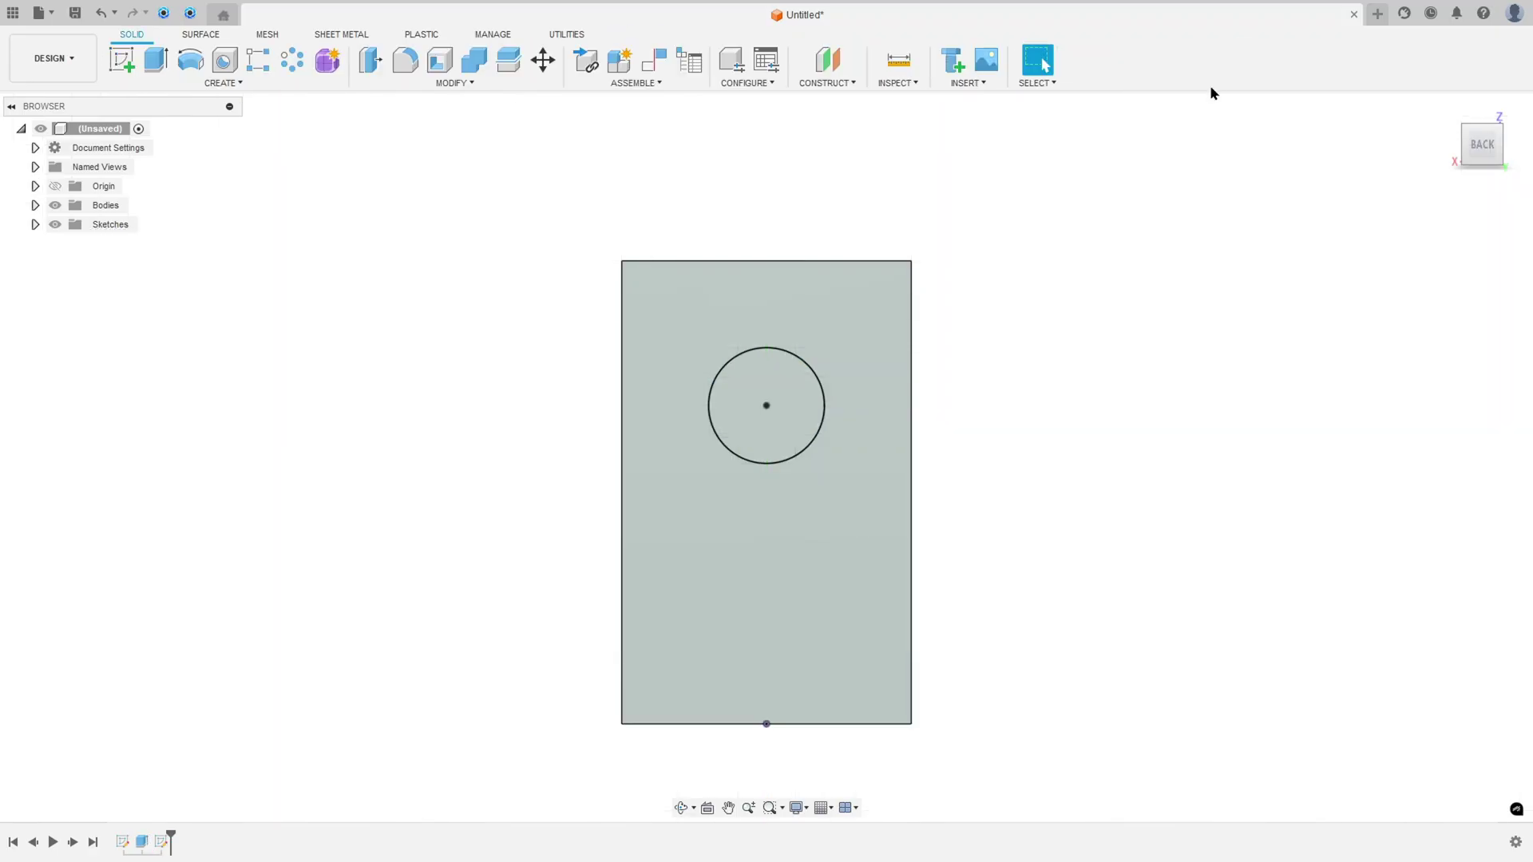
# - Extrude the Ø20 circle profile with the Cut operation
pyautogui.click(158, 70)
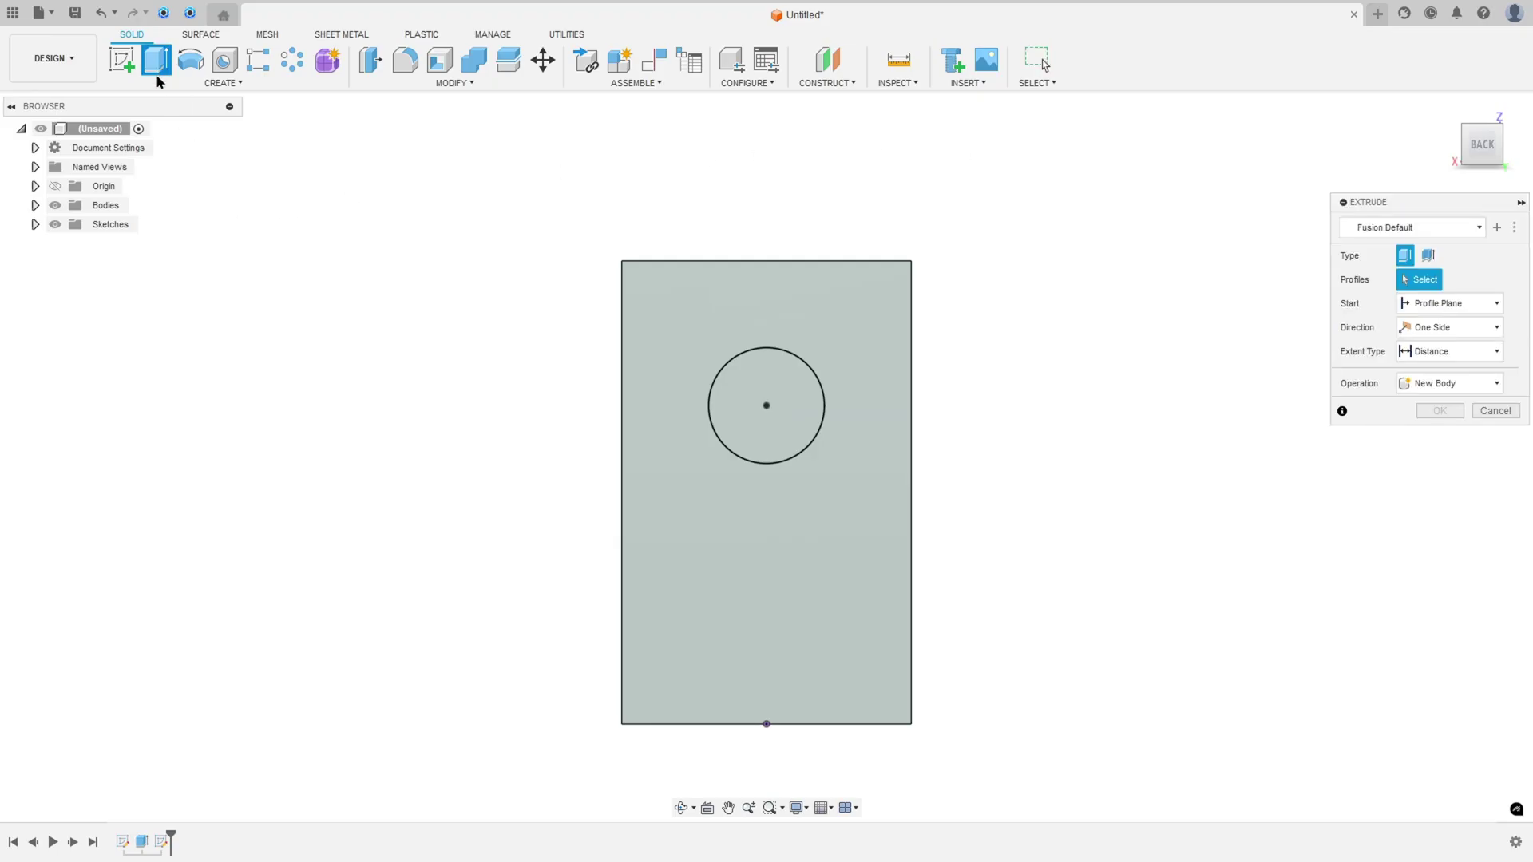
pyautogui.click(789, 390)
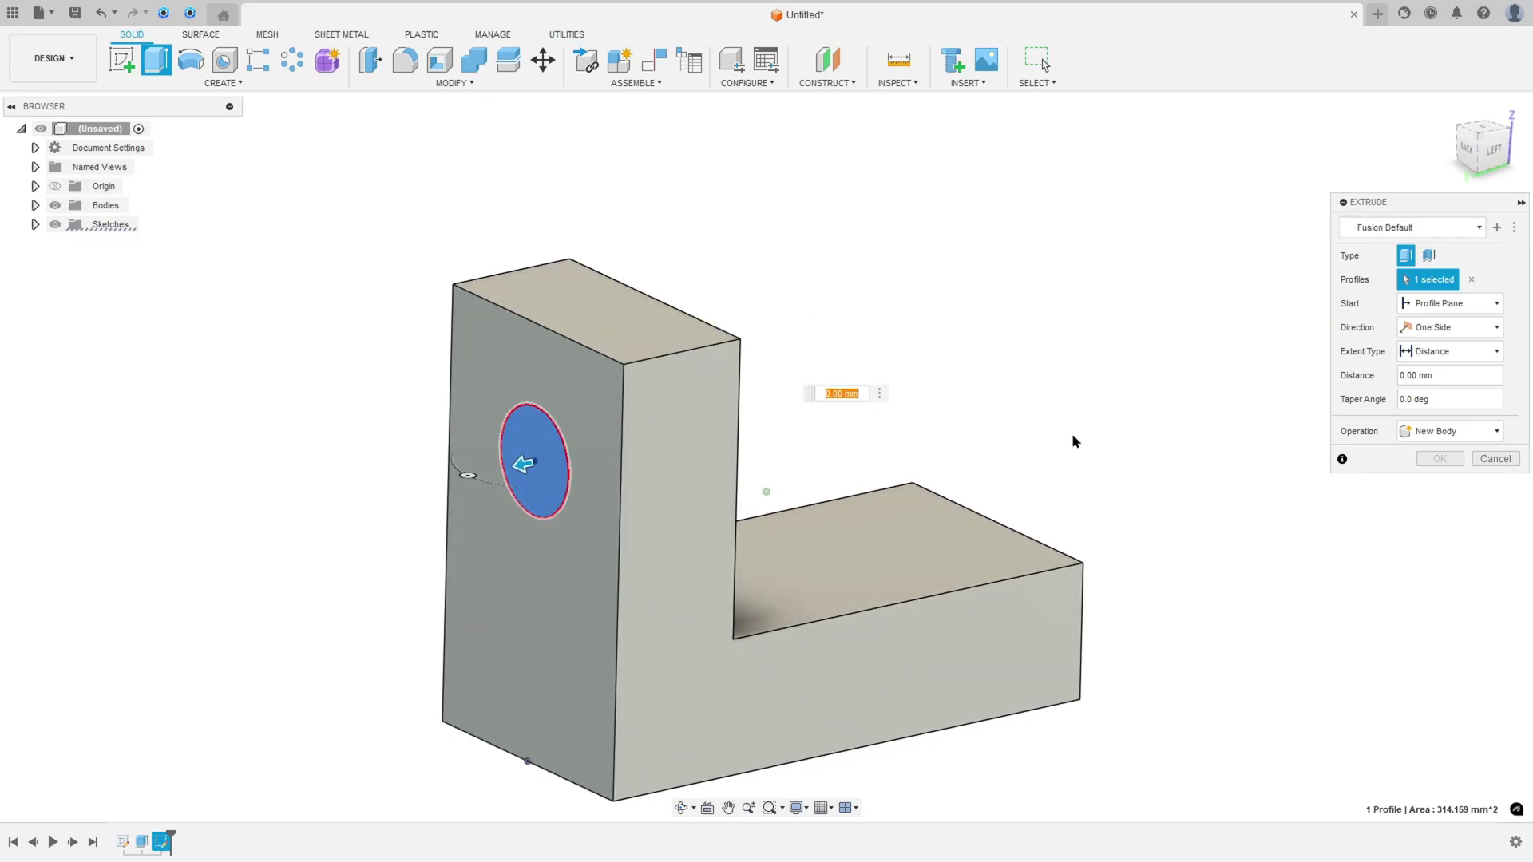
pyautogui.click(1404, 432)
pyautogui.click(1429, 470)
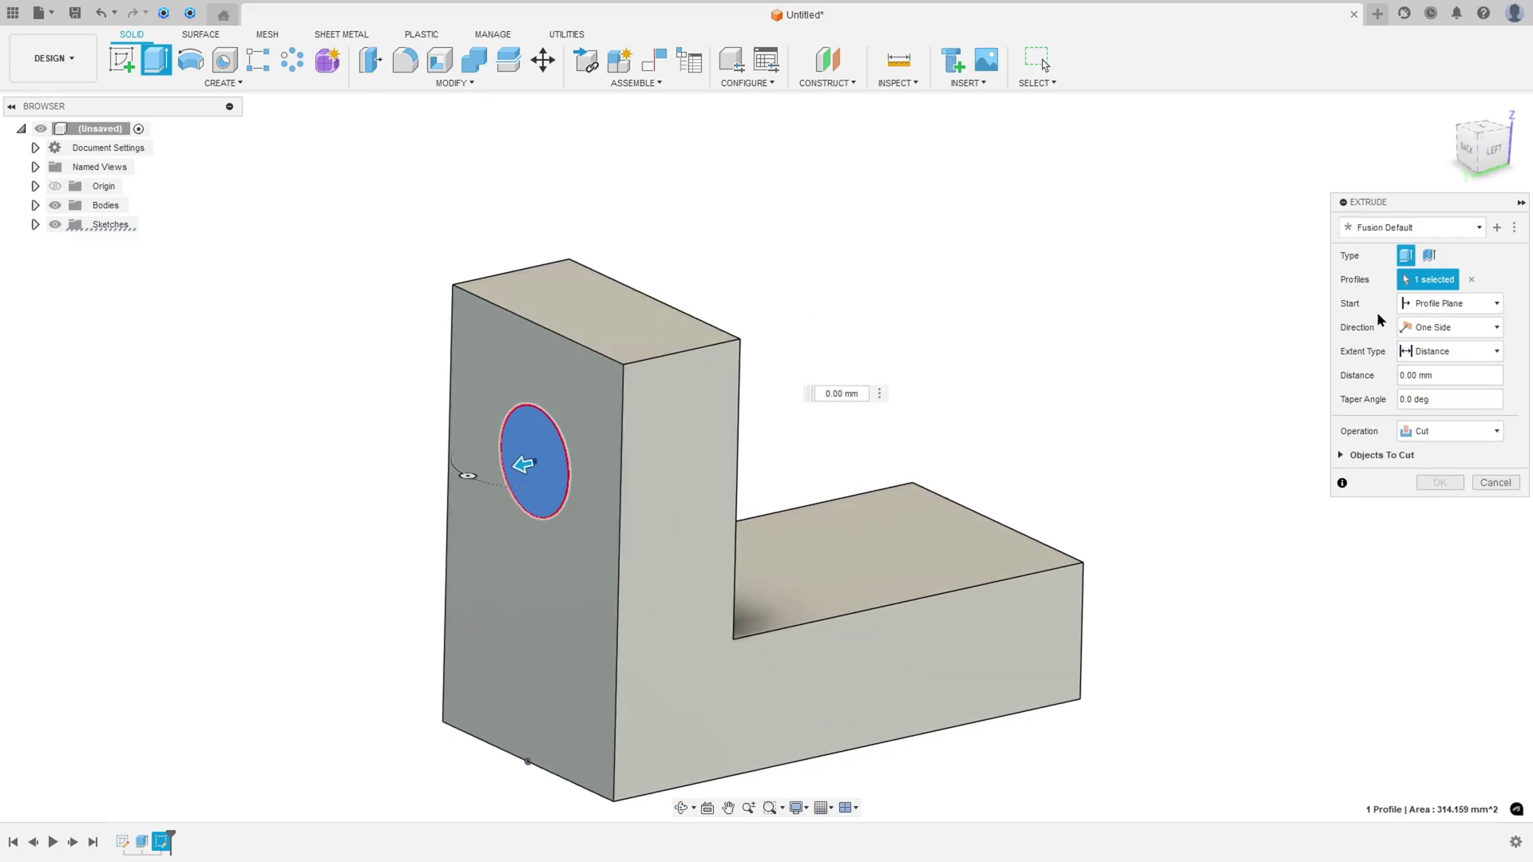
# - Make the cut one-sided with extent All, flipped into the body, and confirm
pyautogui.click(1450, 329)
pyautogui.click(1432, 342)
pyautogui.click(1441, 355)
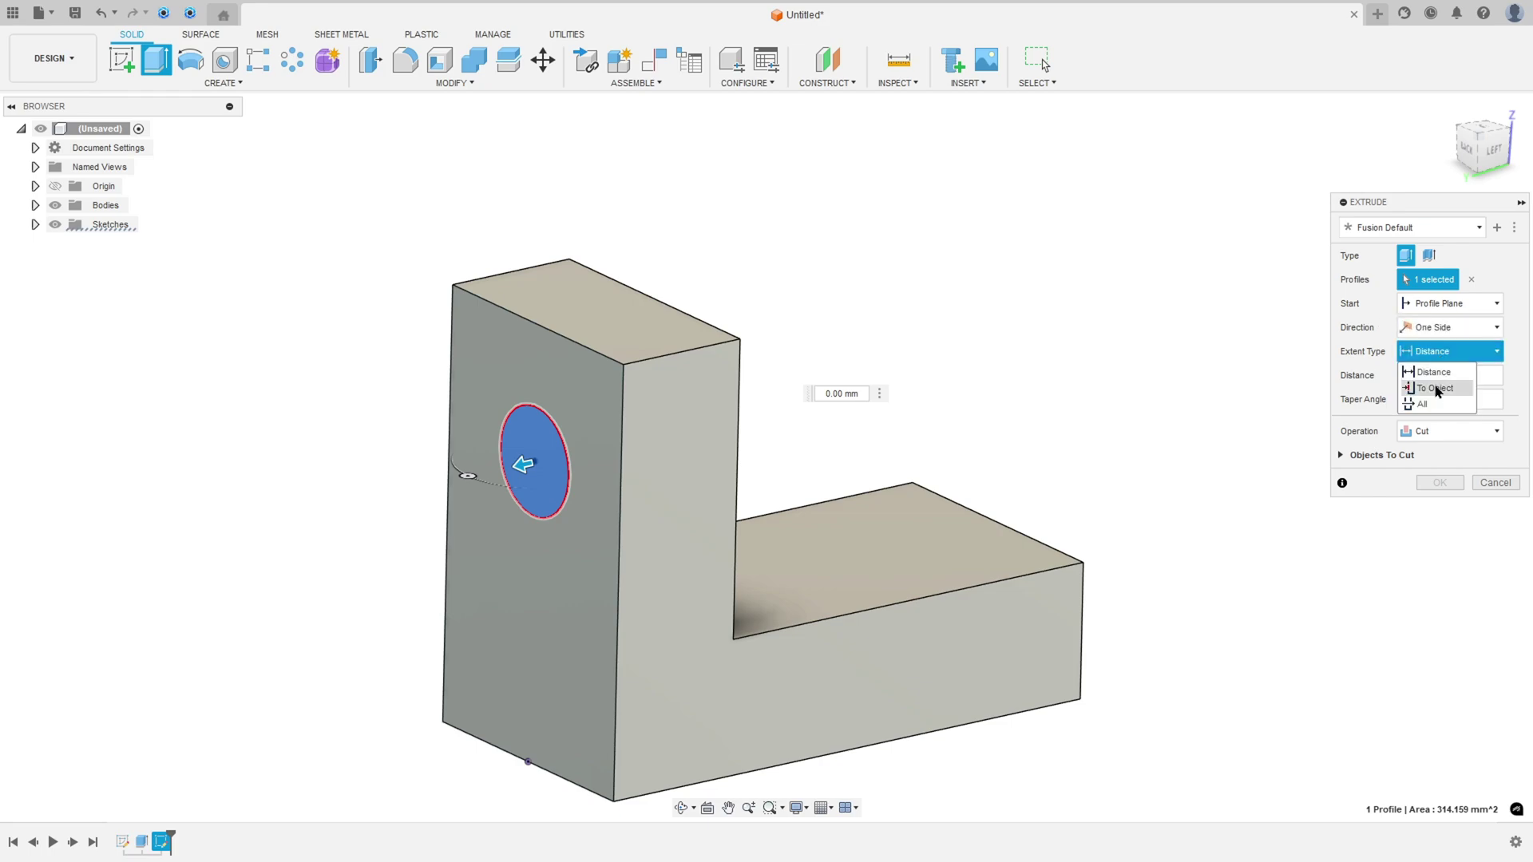
pyautogui.click(1425, 404)
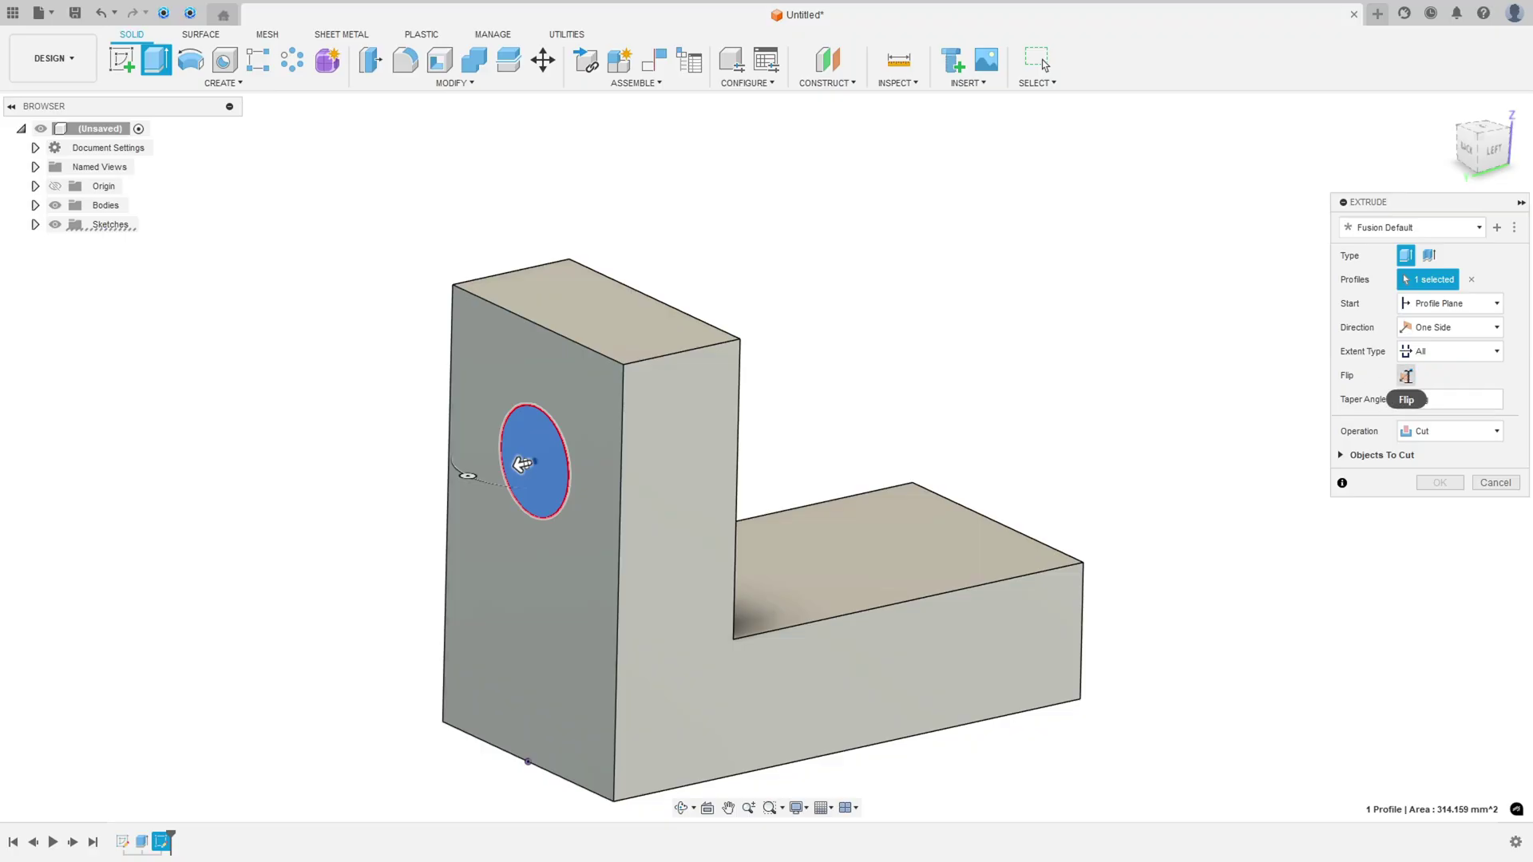
pyautogui.click(1406, 377)
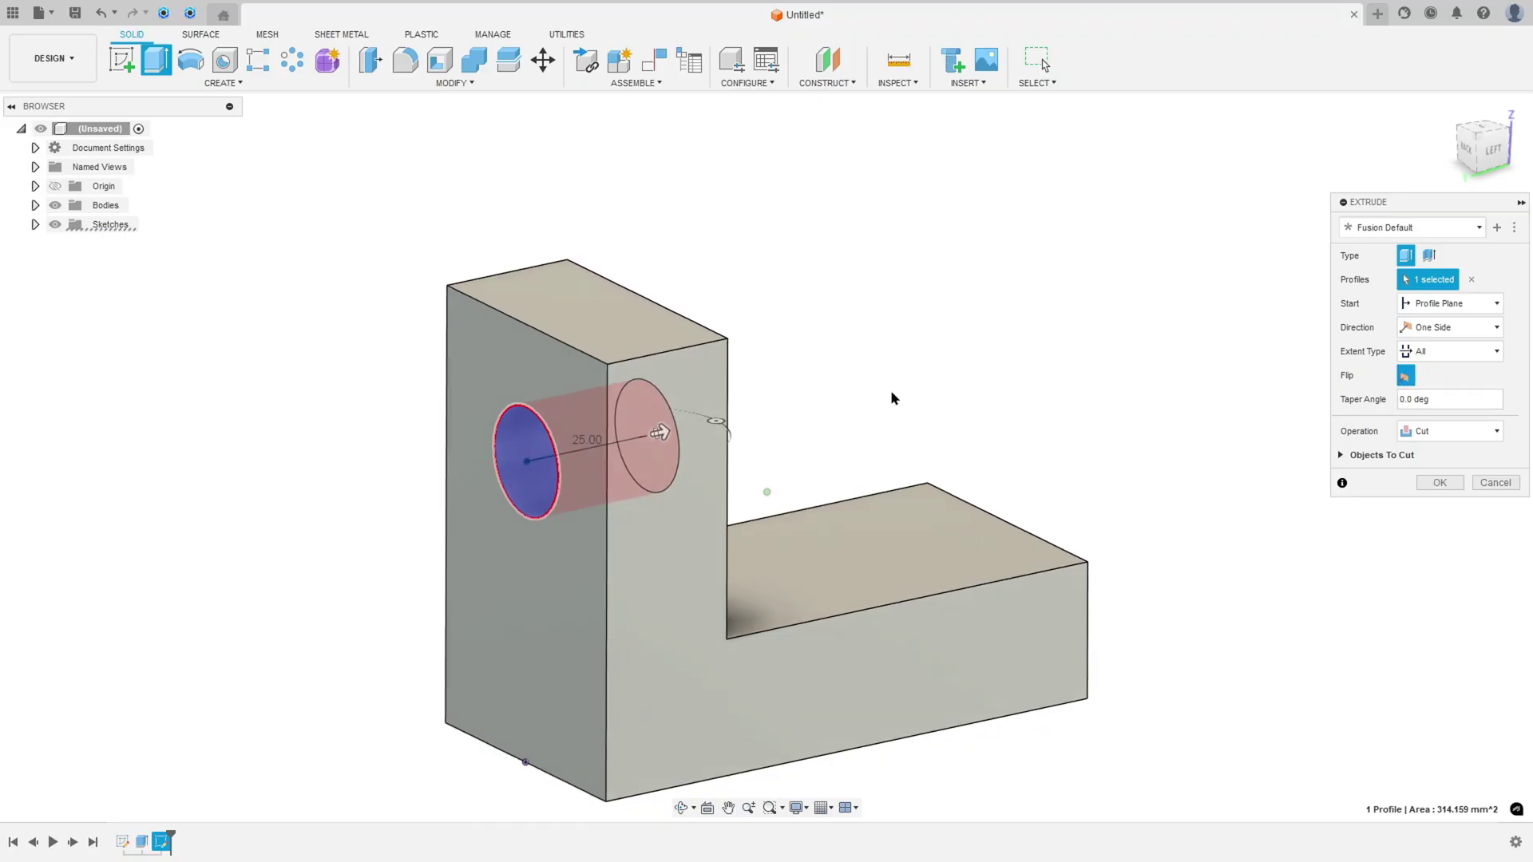
pyautogui.keyDown('shift'); pyautogui.moveTo(892, 397); pyautogui.dragTo(1428, 479, button='middle'); pyautogui.keyUp('shift')
pyautogui.click(1432, 483)
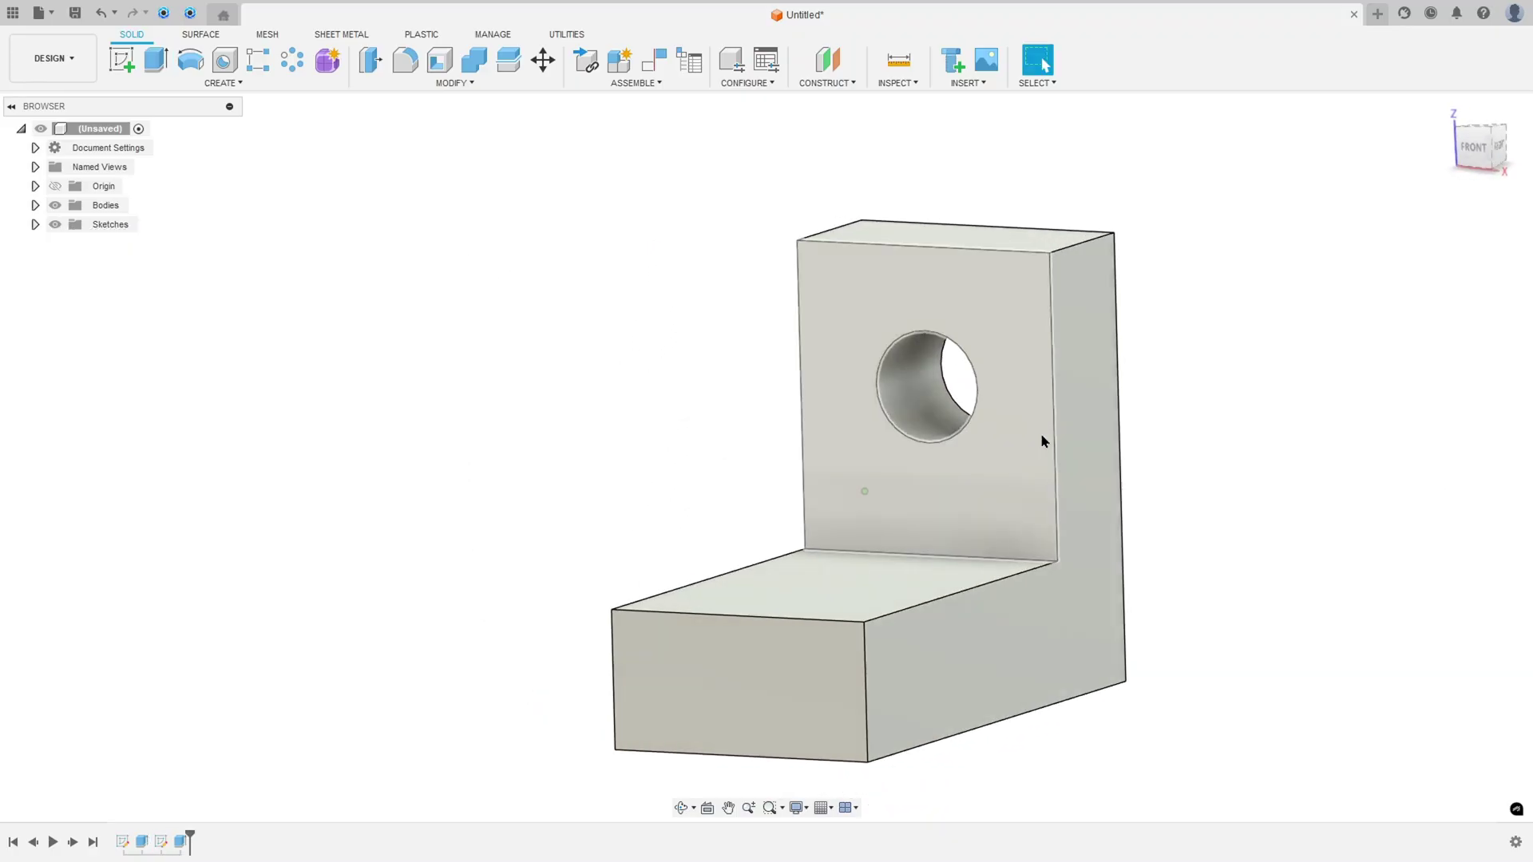
# - Press F6 to bring the completed L-bracket back to the home isometric view
pyautogui.press('F6')
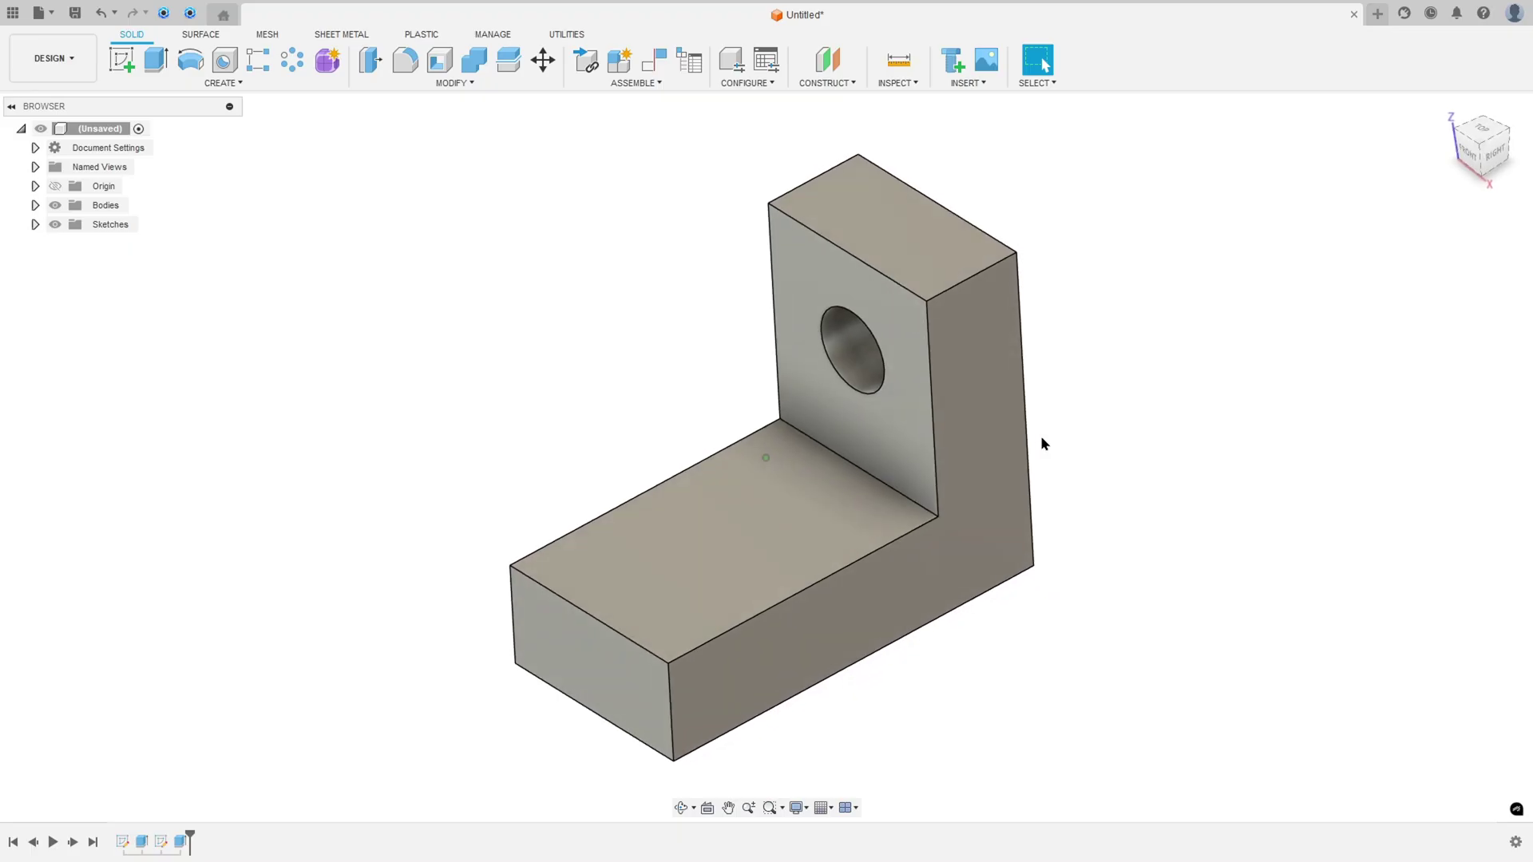